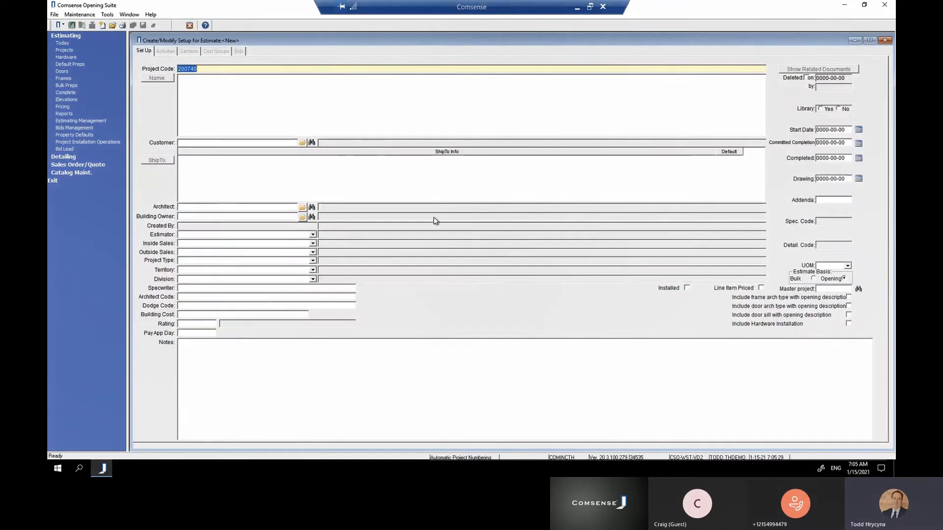
- Start a new project in the Project Wizard without duplicating another project or choosing a bid lead, and add Kansas Construction Ltd as recipient
click(103, 26)
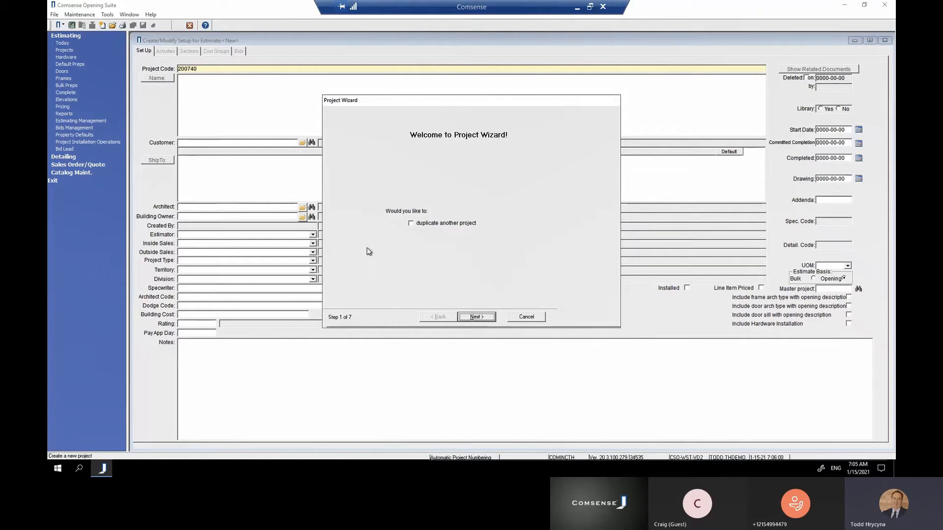
click(476, 317)
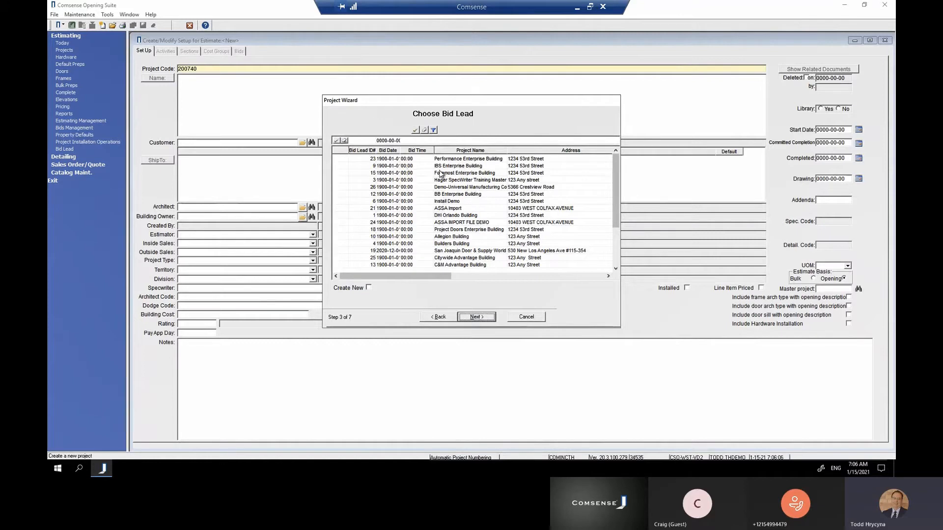
click(476, 317)
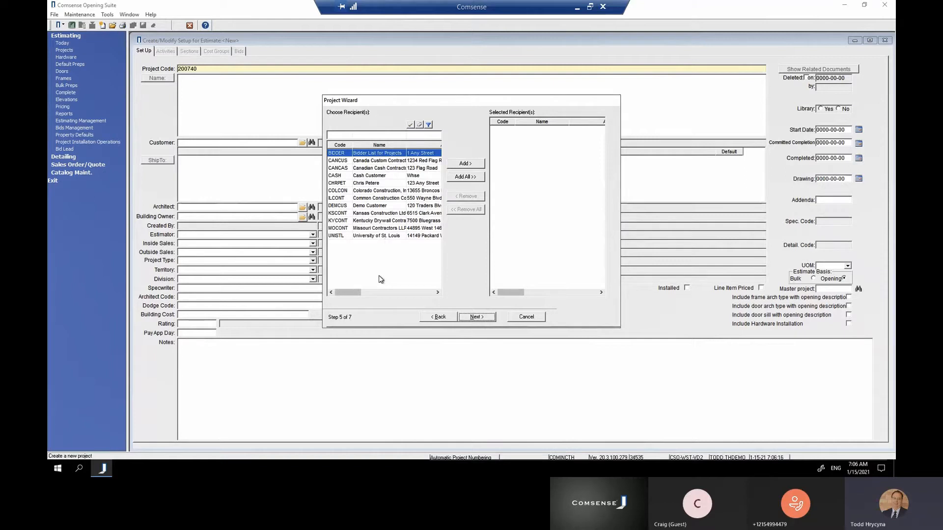
click(370, 213)
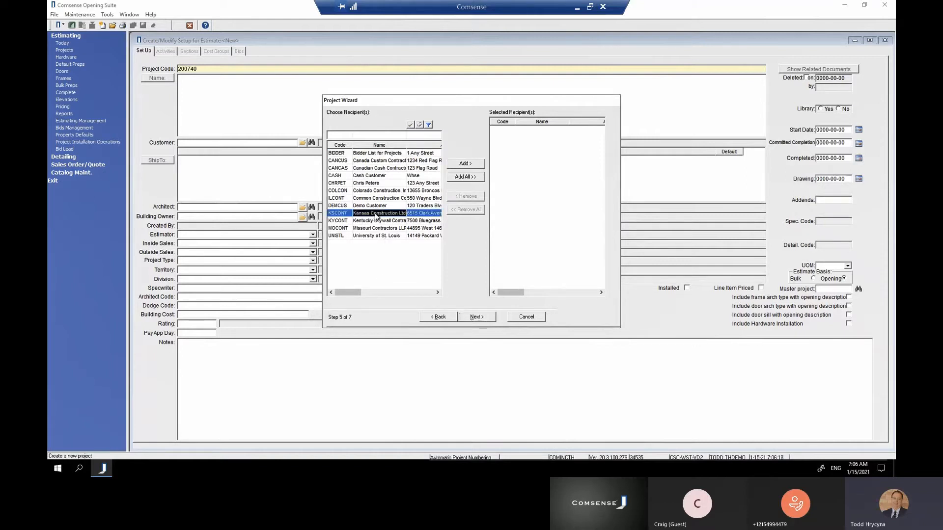
click(470, 164)
click(484, 318)
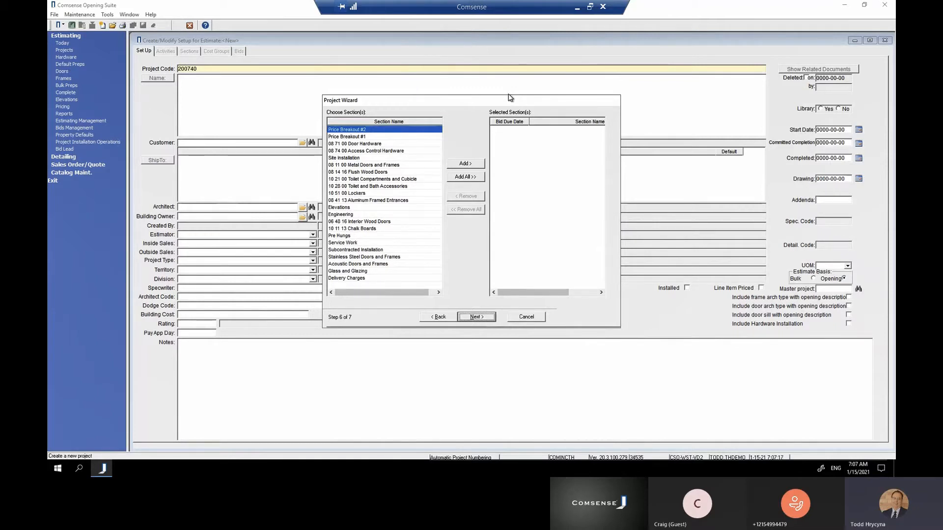
- Add the sections 08 71 00 Door Hardware, 08 11 00 Metal Doors and Frames and 08 14 16 Flush Wood Doors to the project
click(363, 144)
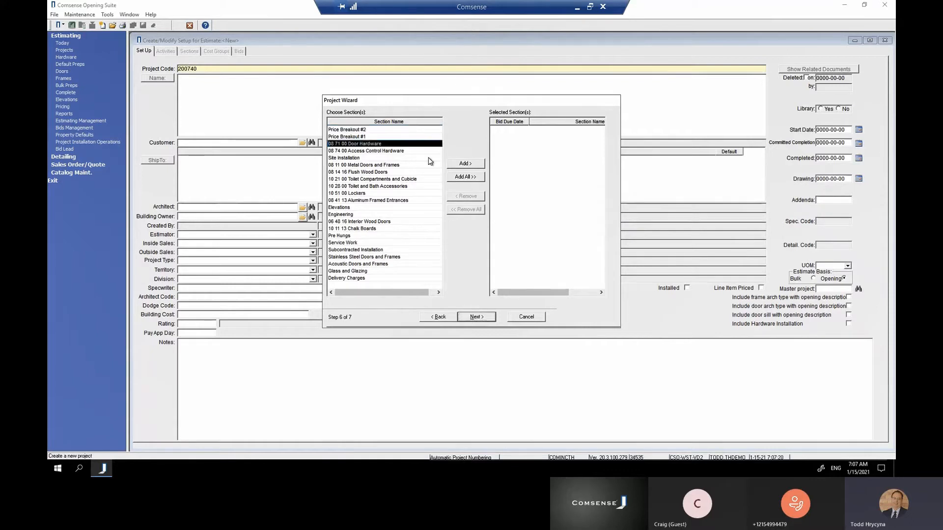
click(468, 167)
click(384, 158)
click(466, 166)
click(469, 164)
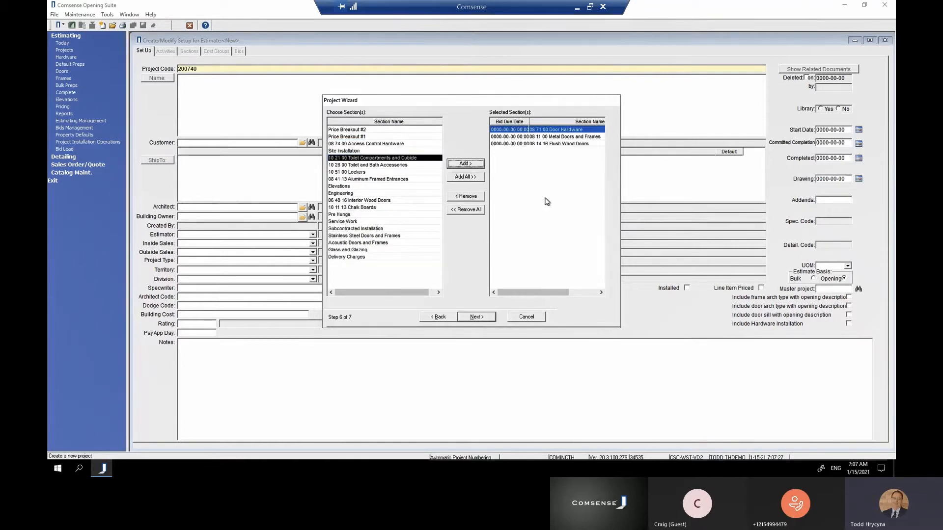
- Set the bid due date to 2021-01-27 for all selected sections and continue past the section selection
click(511, 132)
click(510, 133)
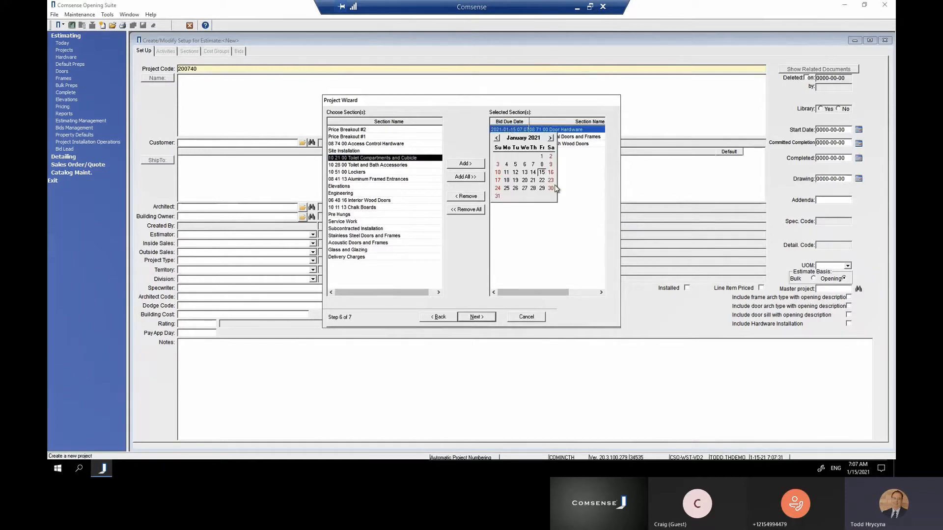
click(525, 188)
click(514, 249)
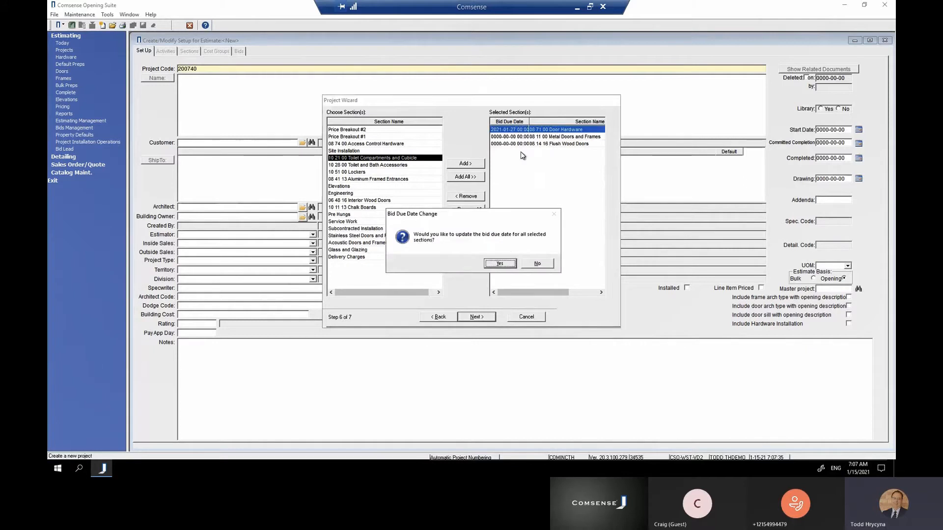
click(500, 263)
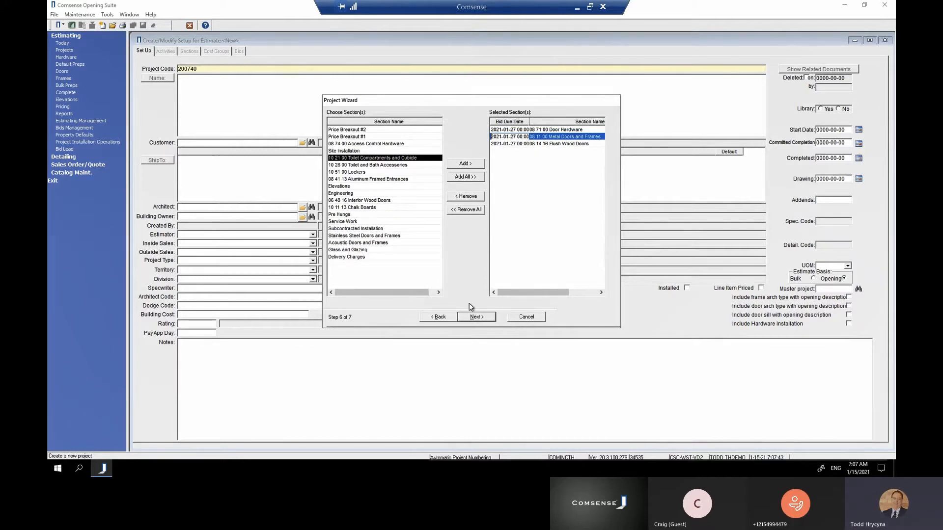
click(476, 317)
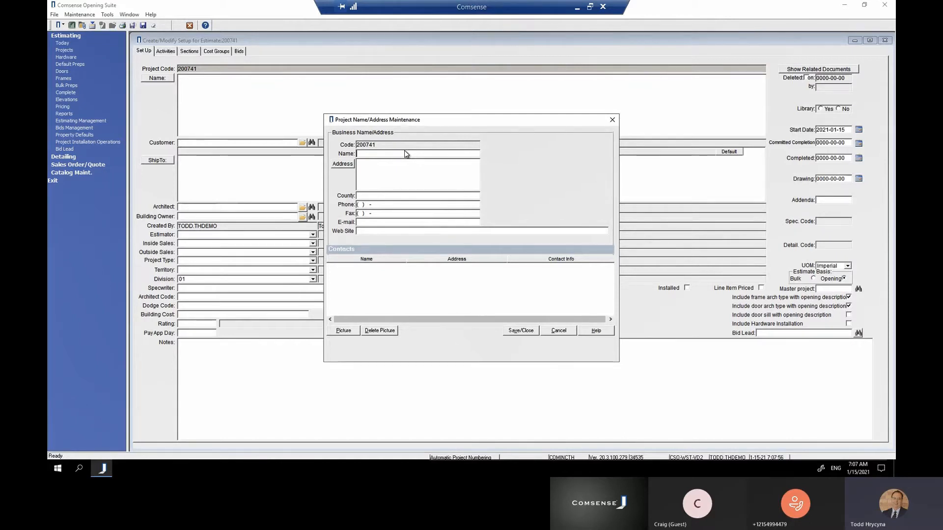
- Name the project "Okee Advantage Building"
text(Okee )
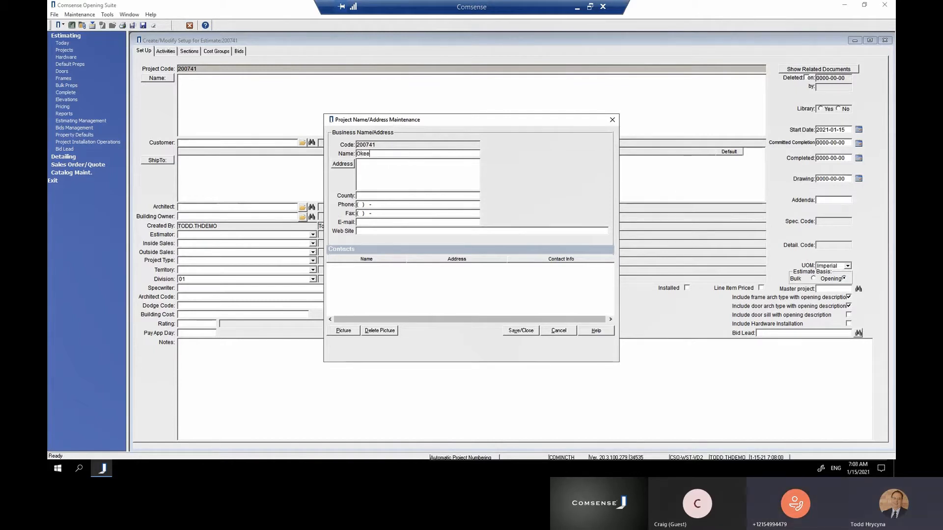
text(Advanta)
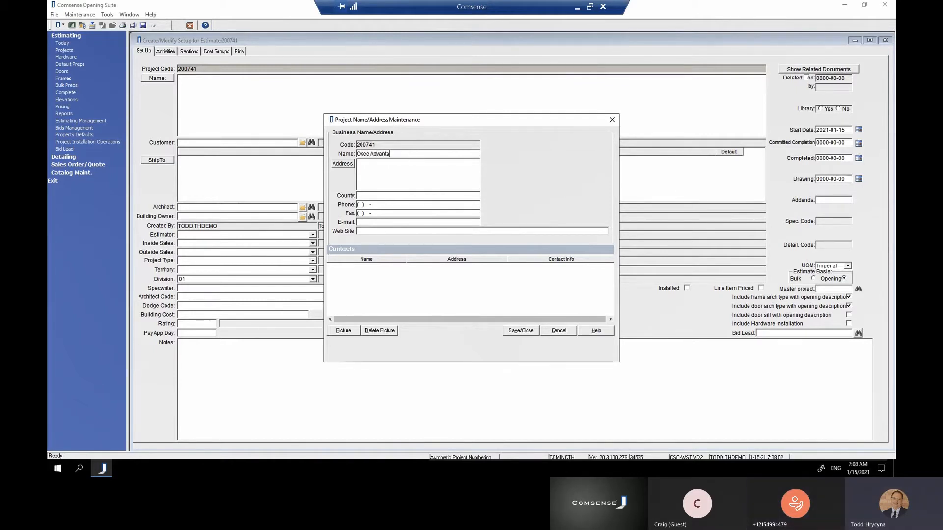
text(ge Building)
key(Tab)
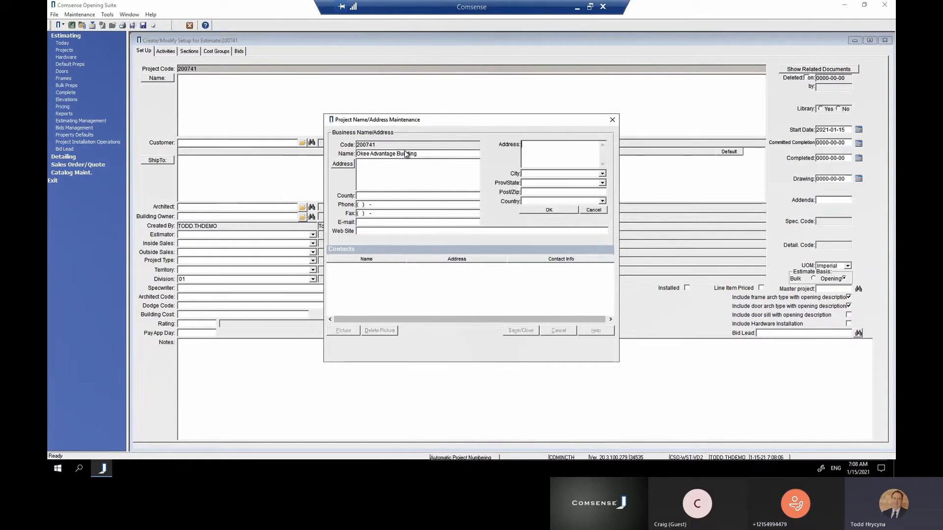
- Enter the project's street address, city, state, postal code and country, and save the name and address record
text(123 Any Stgr)
key(BackSpace)
text(reet)
key(Tab)
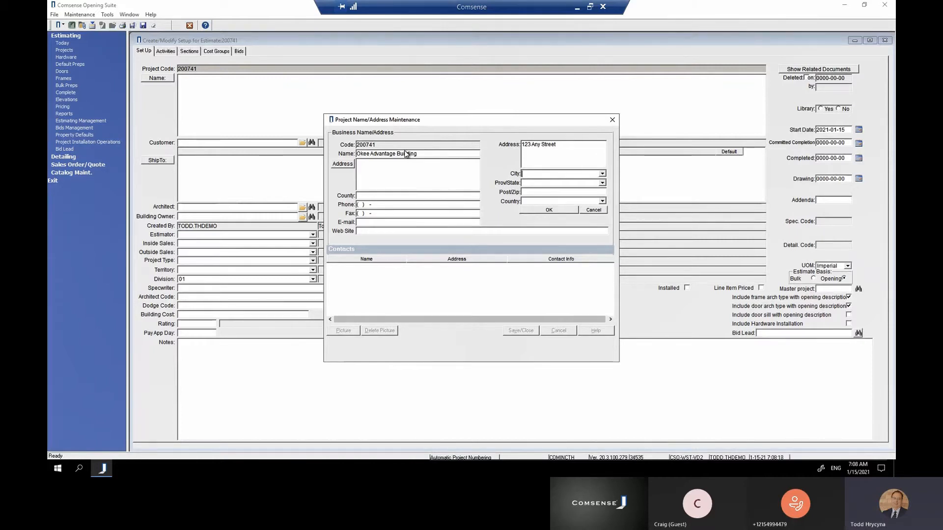
text(Philadelphia)
key(Tab)
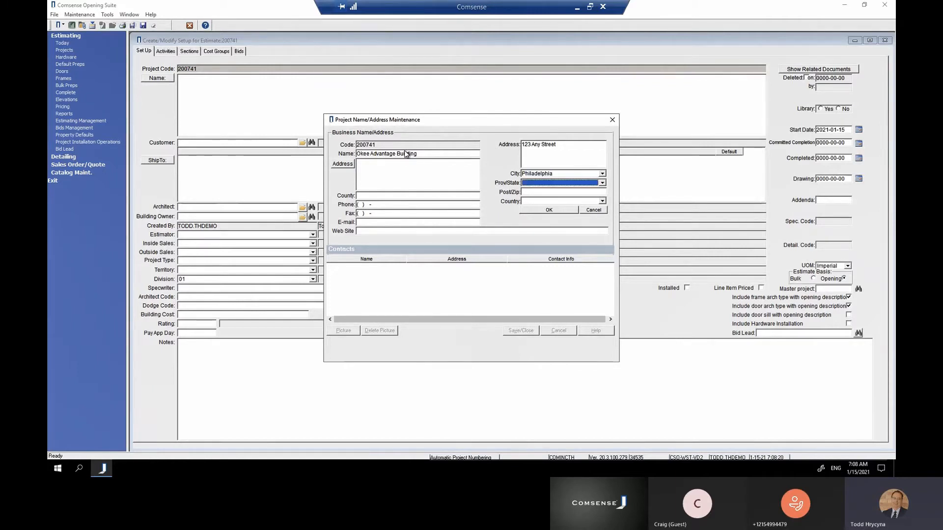
text(PA)
key(Tab)
text(12345)
key(Tab)
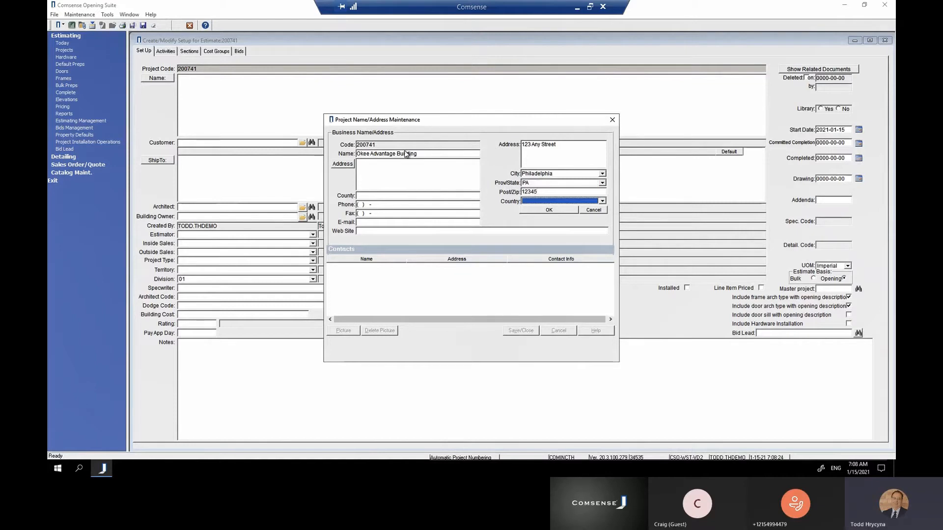
text(United States)
click(559, 210)
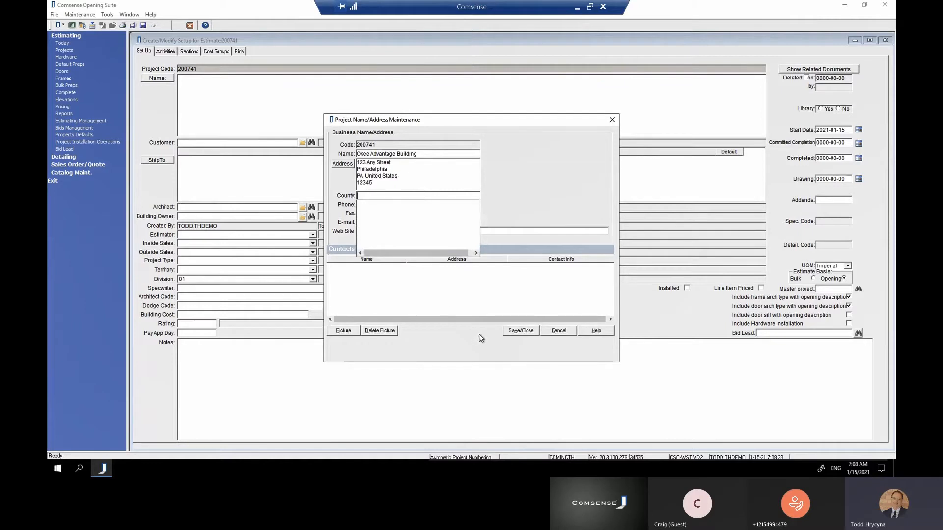
click(521, 330)
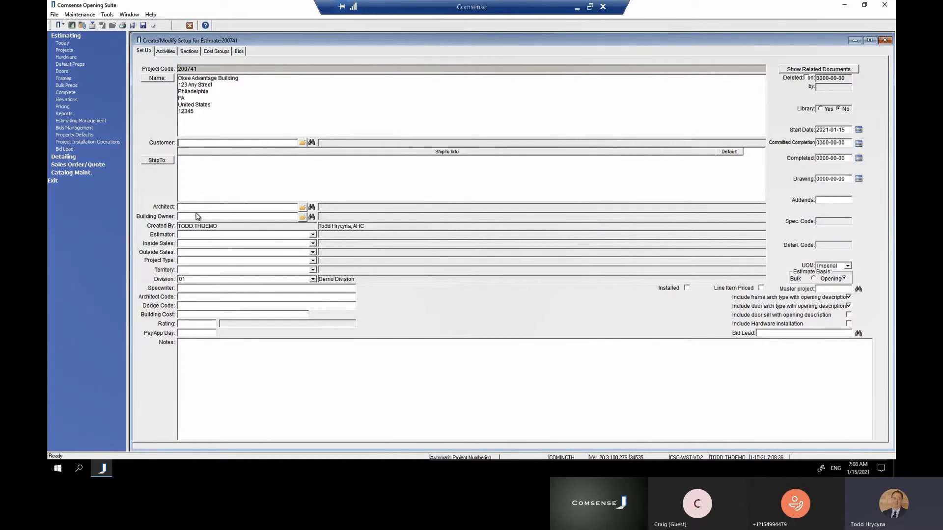
- Assign Jubany Architecture (JUBARC) from the architect list as the project's architect
click(302, 209)
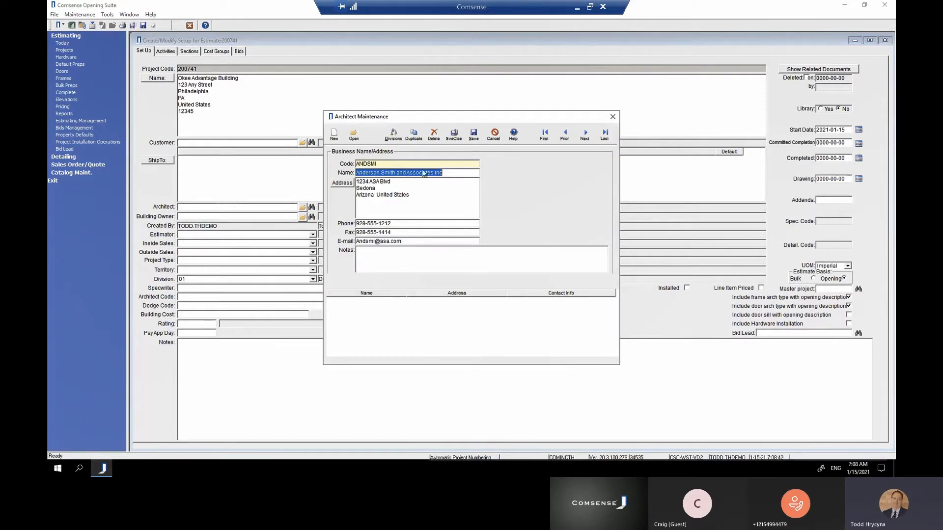
click(353, 134)
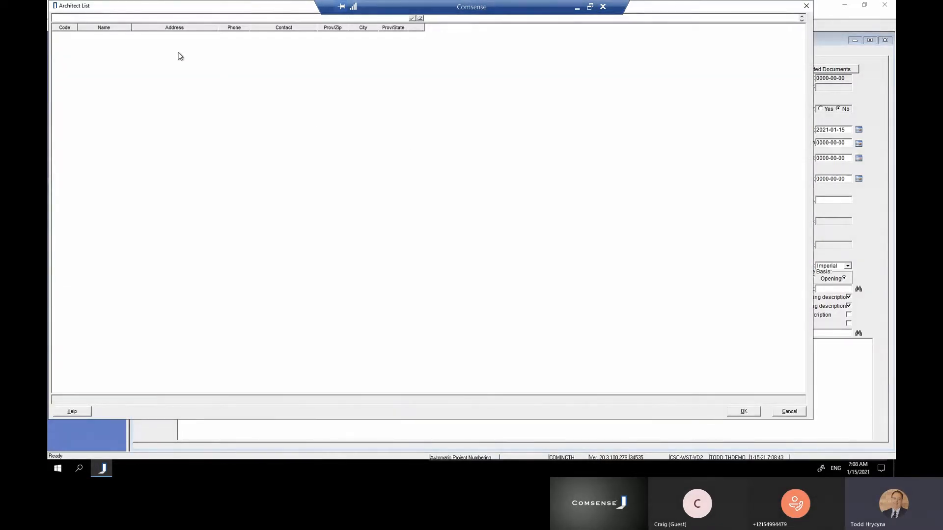
click(412, 18)
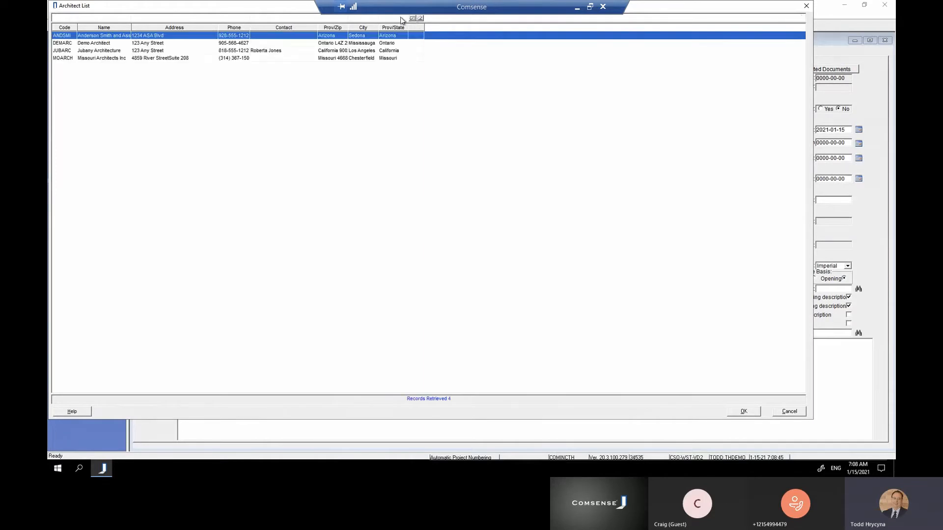
double_click(61, 51)
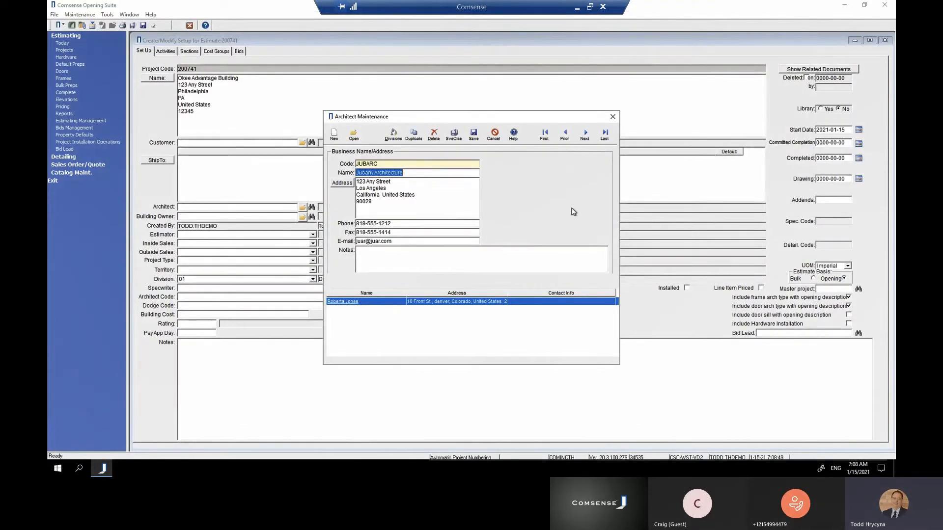
click(454, 134)
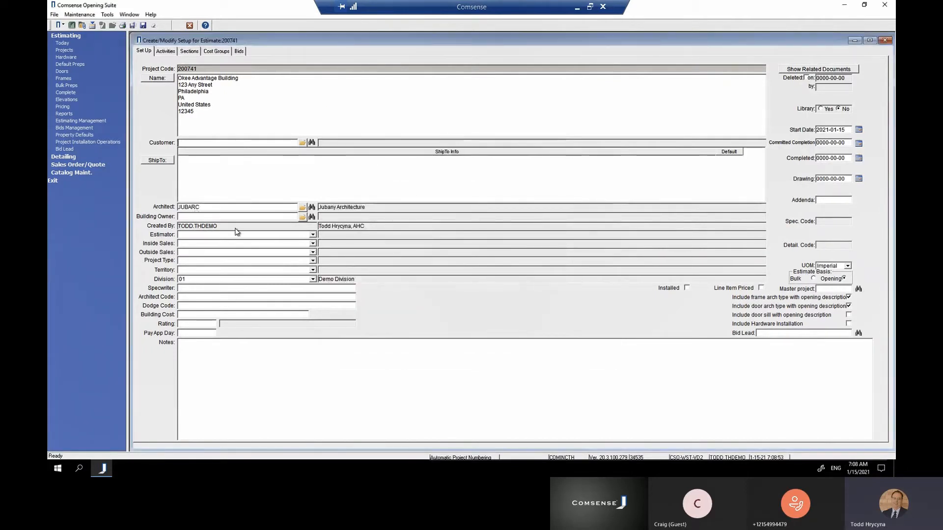
- Assign the project's creator as both estimator and inside sales, and set the project type to HOT (Hotel)
click(194, 235)
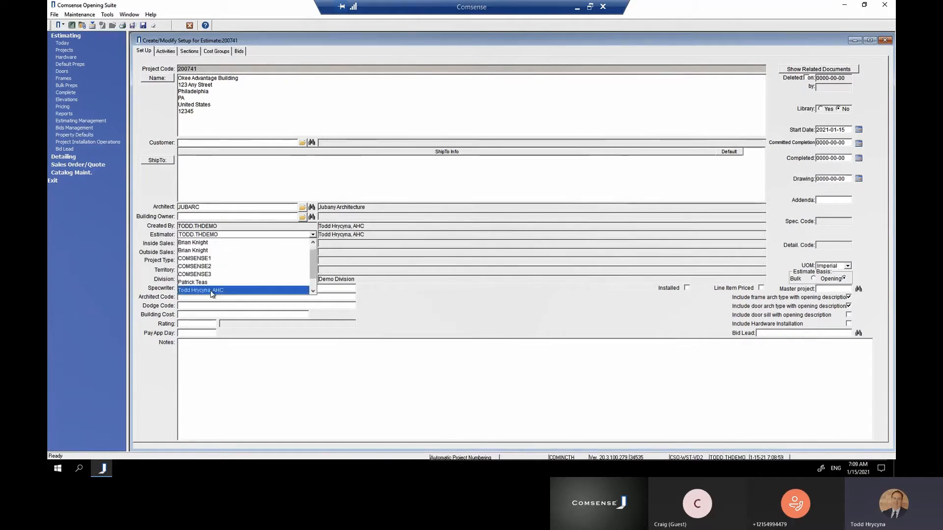
click(213, 291)
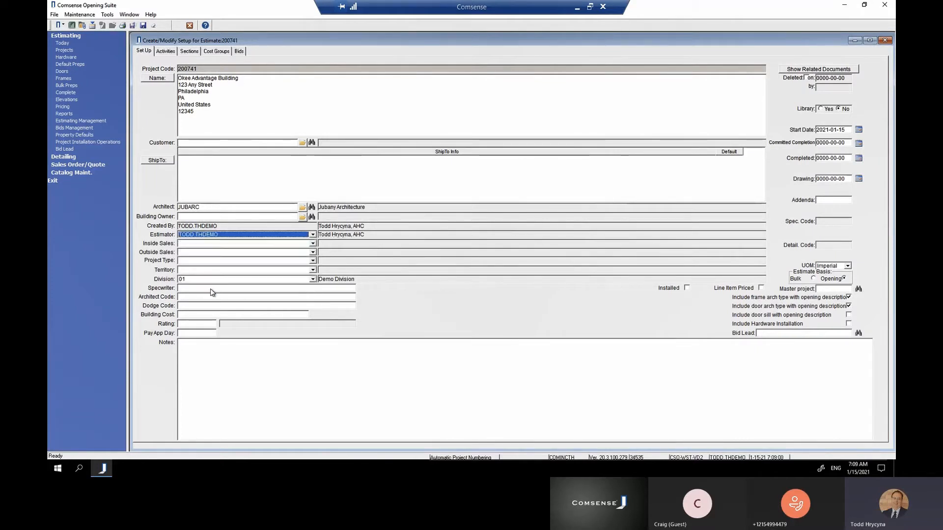
click(190, 244)
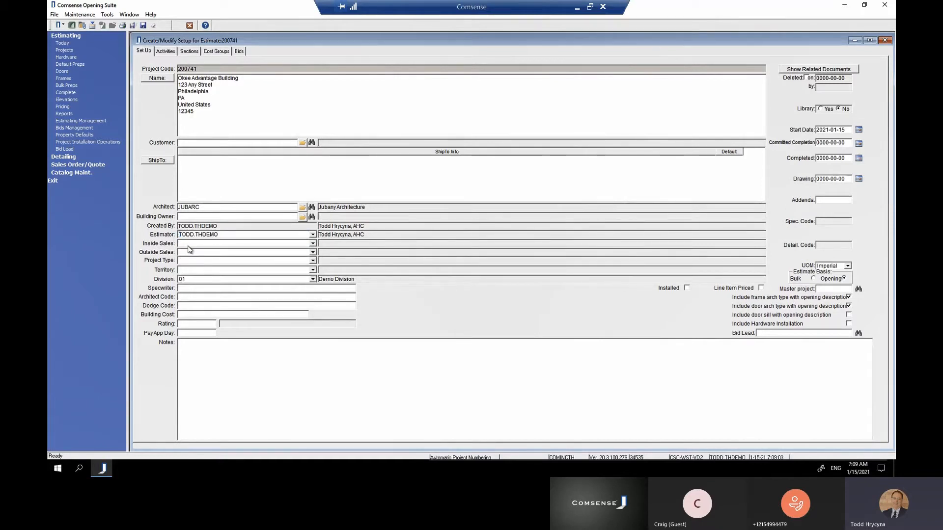
click(206, 283)
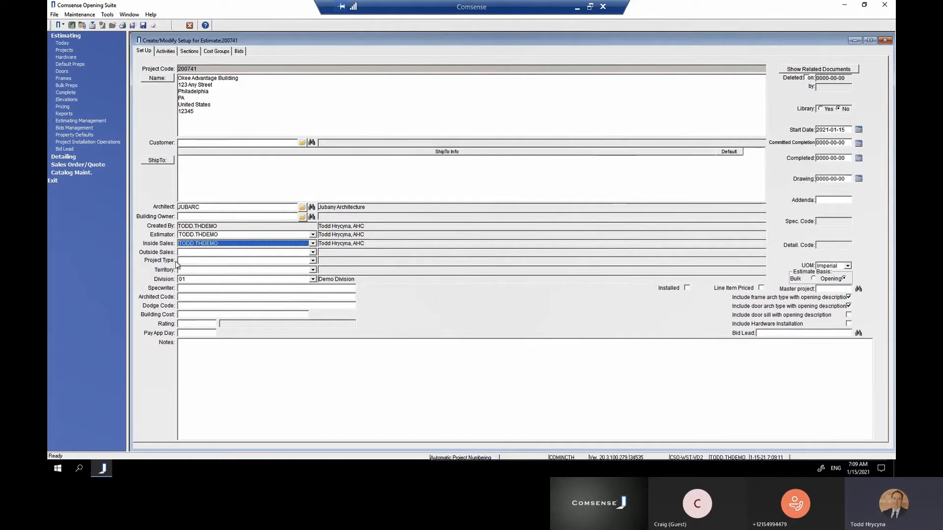
click(313, 261)
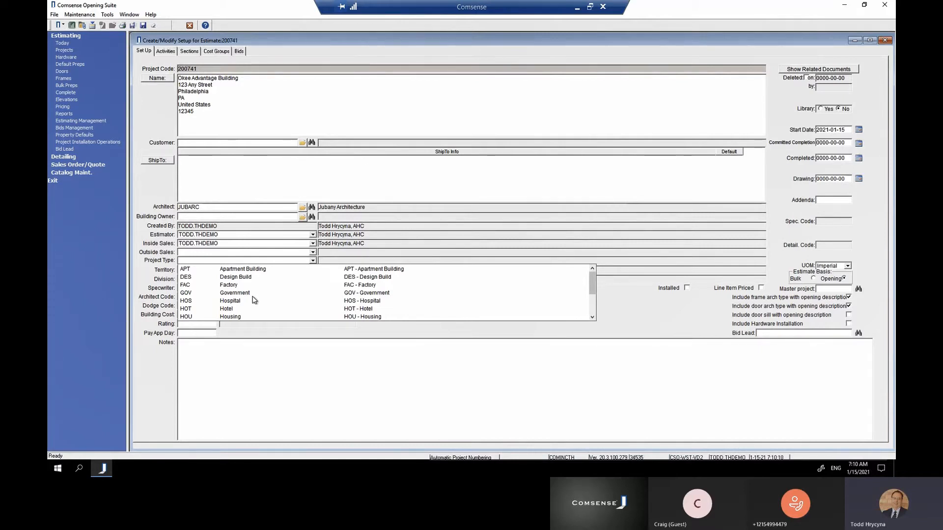
click(184, 308)
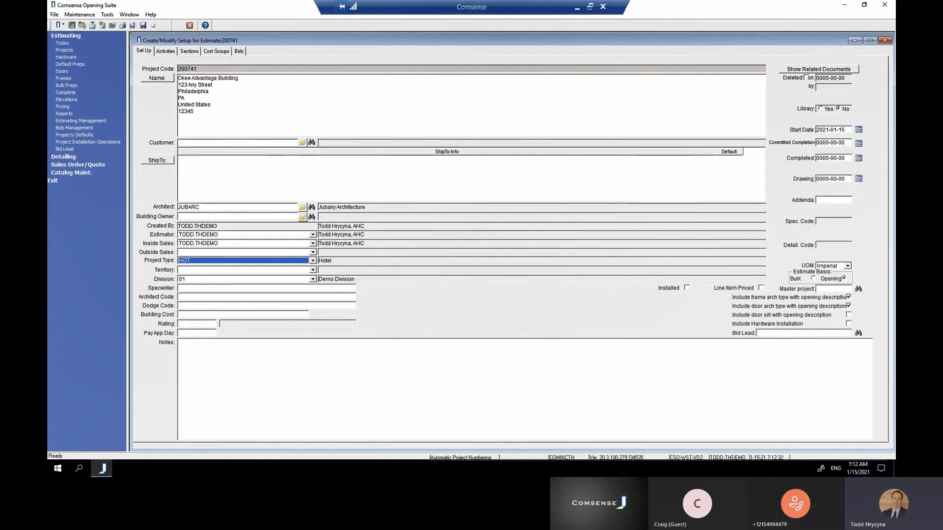
- Show the folder of documents related to the project
click(817, 69)
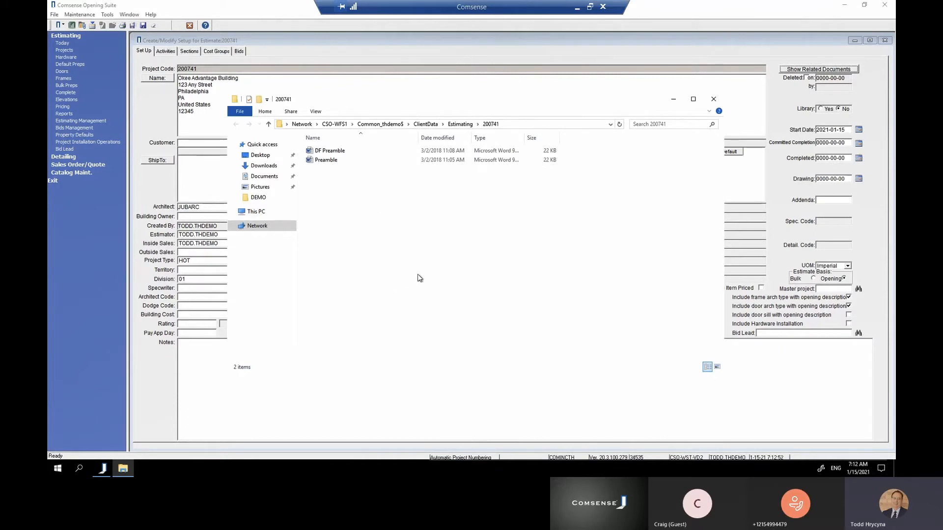
click(802, 69)
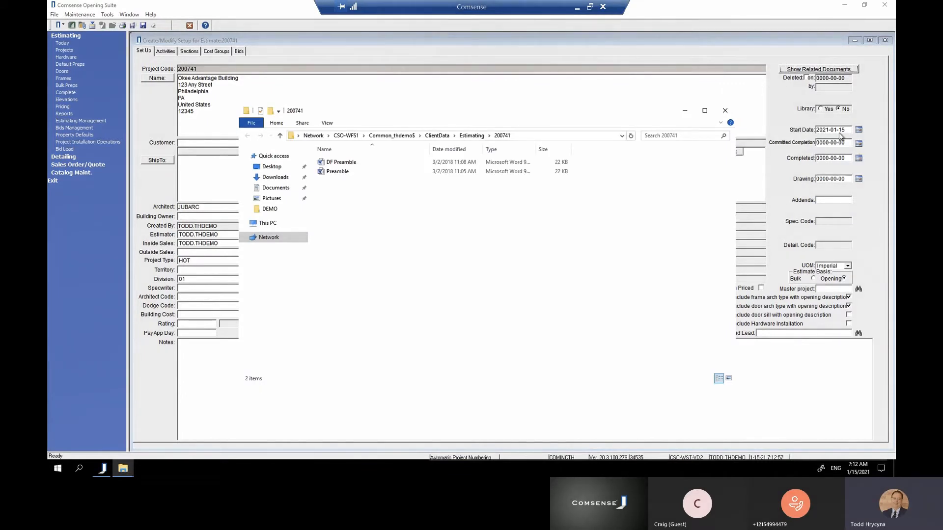
- Set the project's drawing date to 2020-10-05 and its addenda to "None"
click(858, 179)
click(822, 188)
click(822, 187)
click(822, 188)
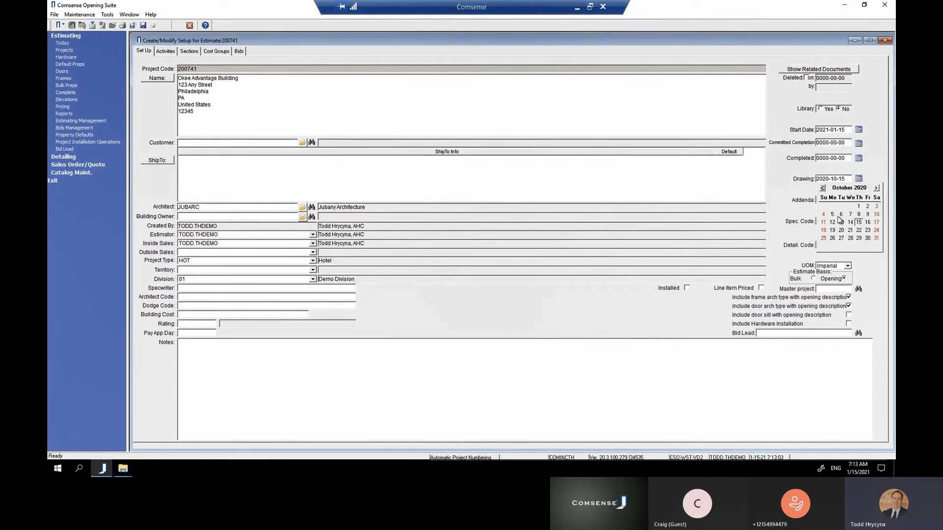
click(832, 215)
click(830, 200)
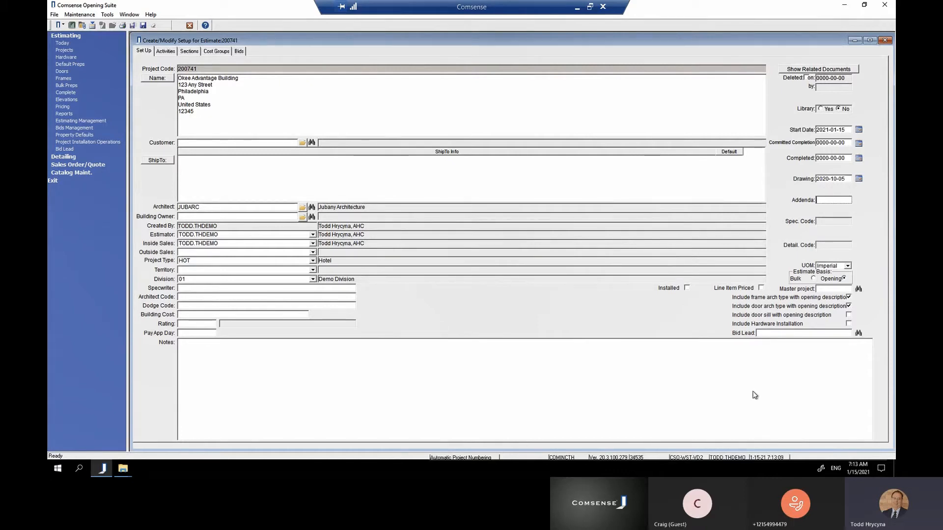
text(None)
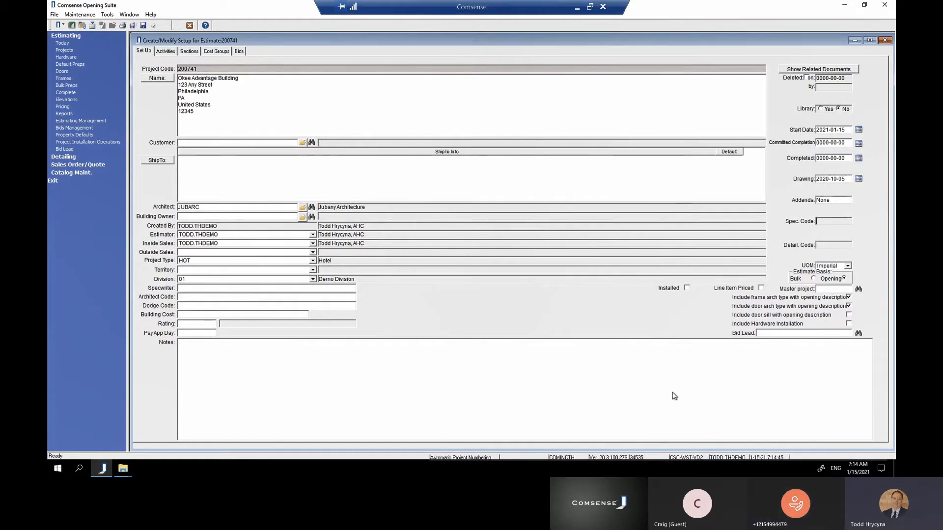
- Mark the project as installed, include hardware installation, and save and close its setup
click(686, 288)
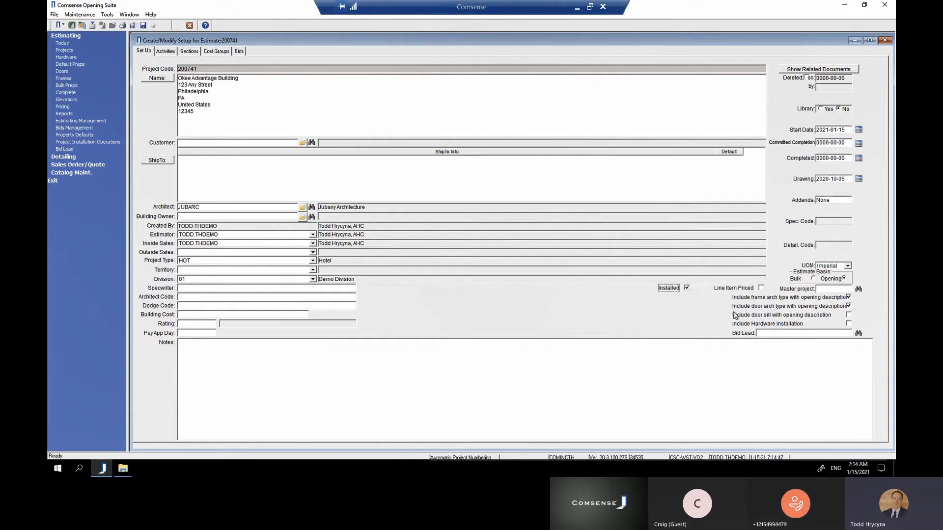
click(849, 324)
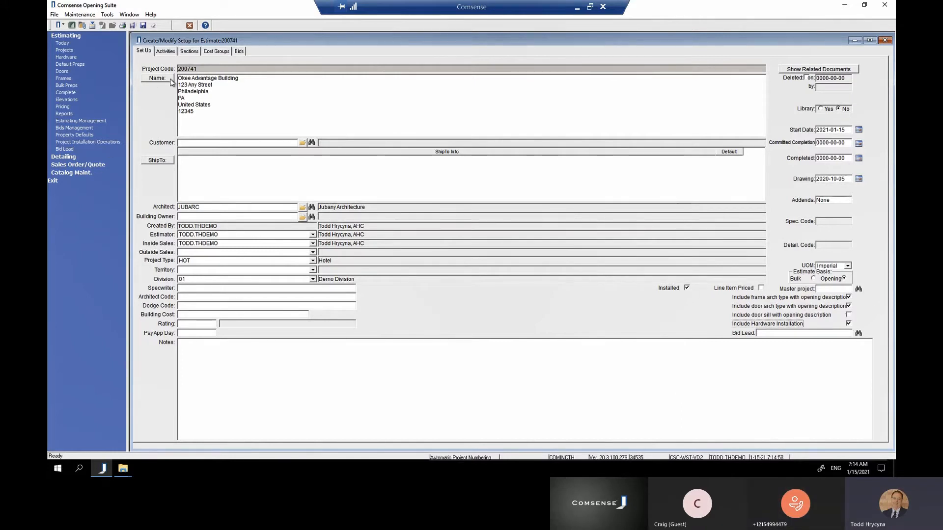
click(132, 25)
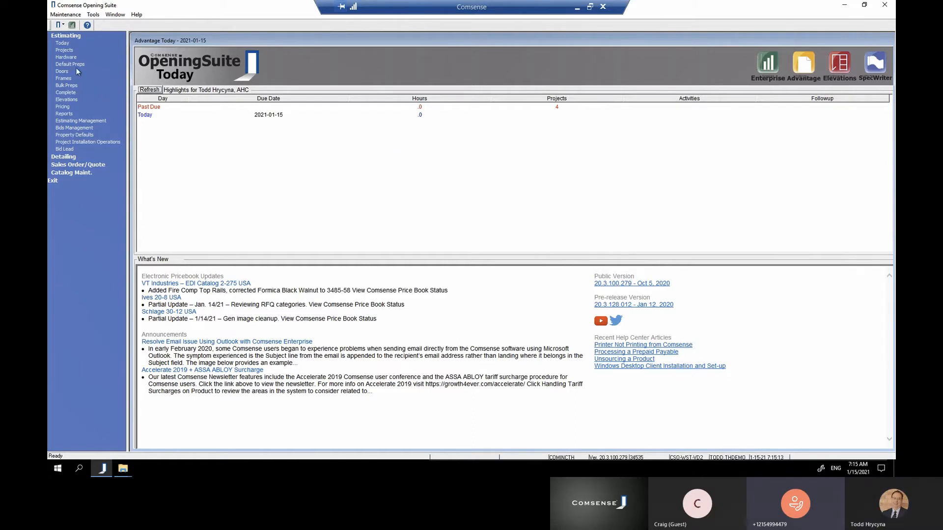
click(64, 50)
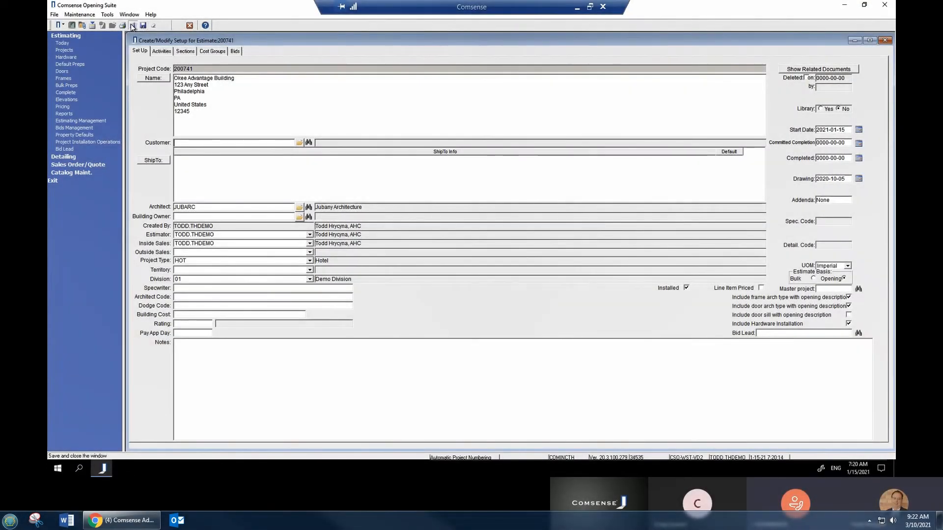
click(132, 25)
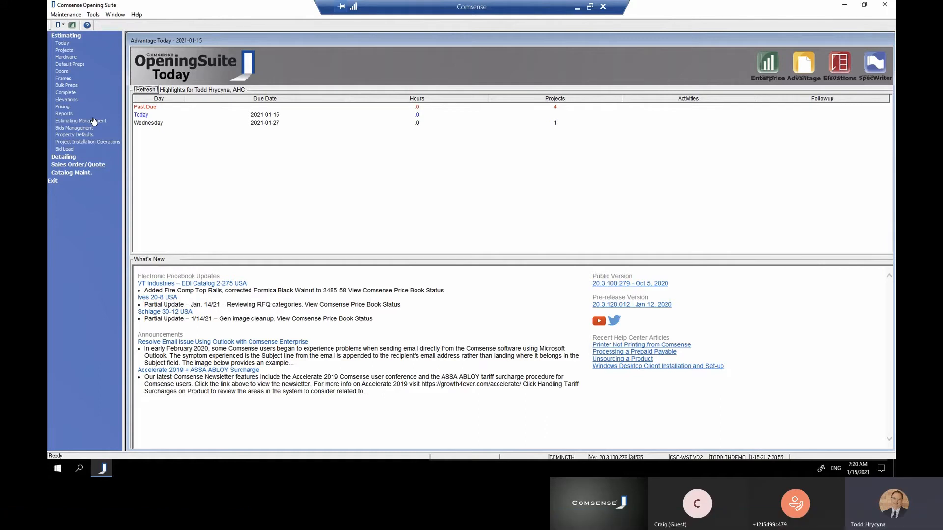
- Open the default finishes of the Okee Advantage Building's hardware estimate
click(66, 58)
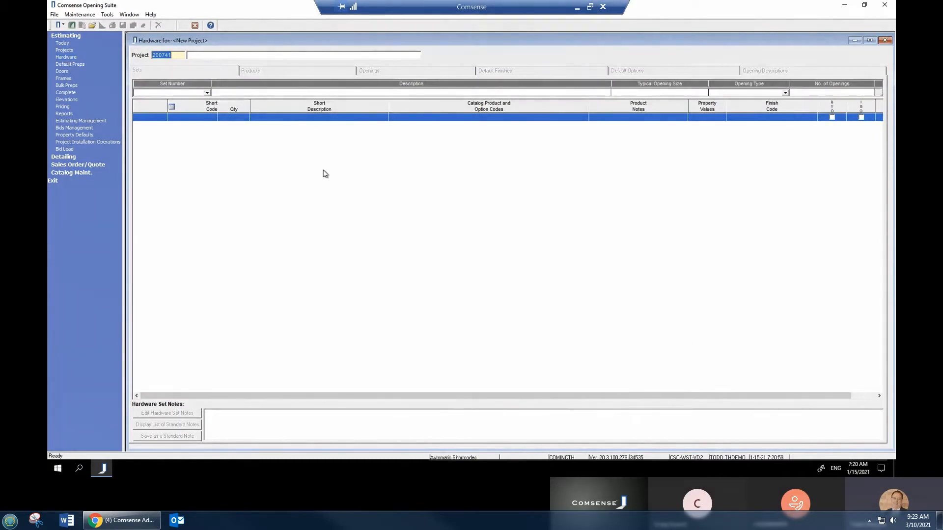
key(Return)
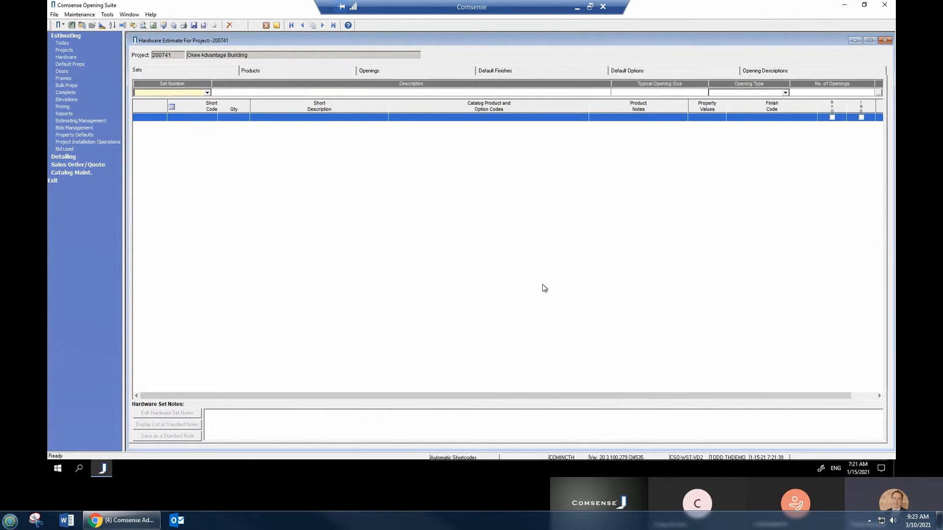
click(501, 75)
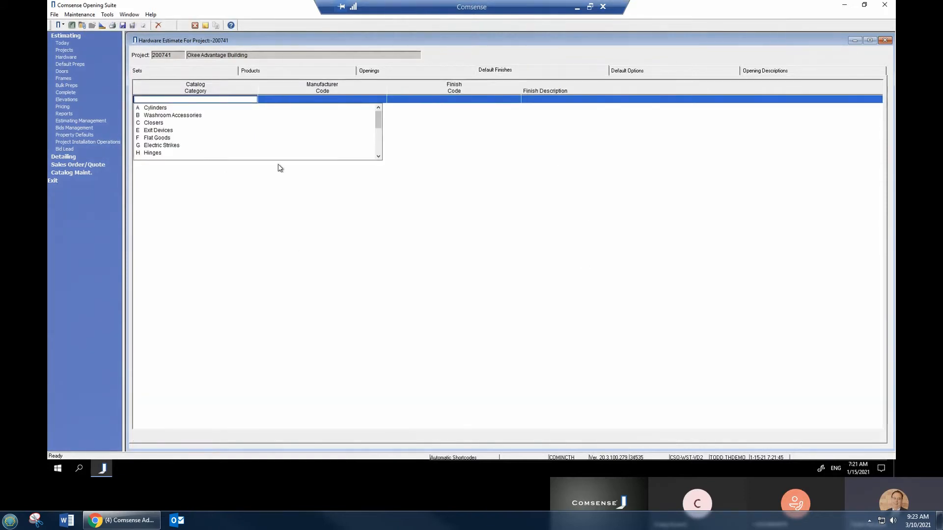
- Add a default finish for Locksets (L) by manufacturer Schlage (SC), using finish 626, Satin Chromium Plated
text(L)
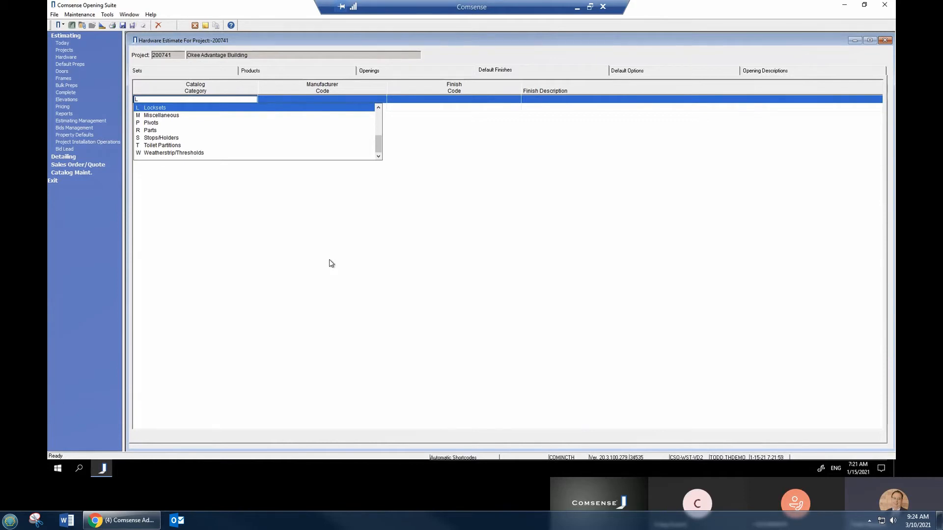
click(367, 258)
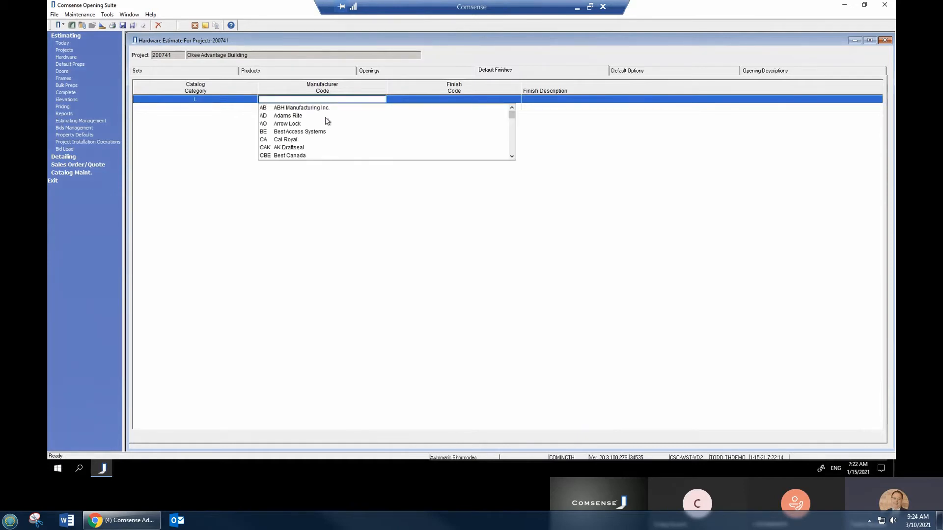
text(SA)
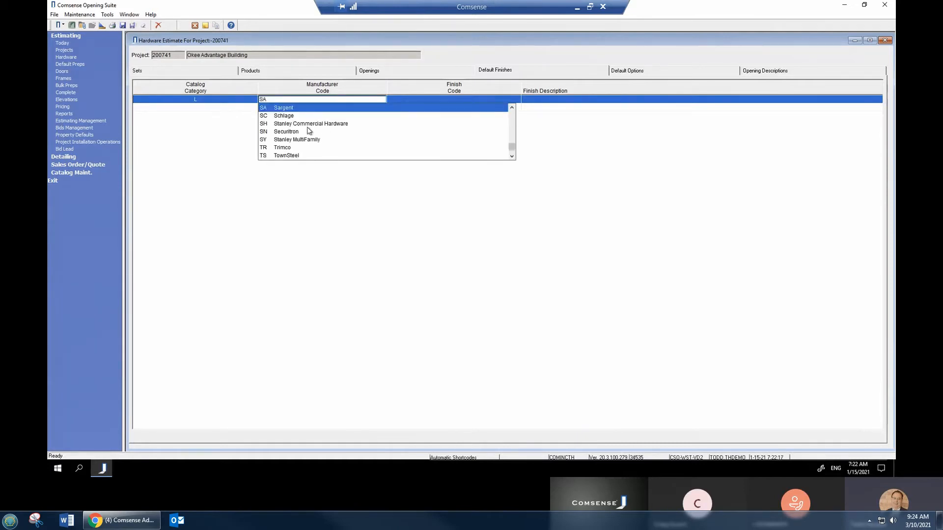
click(283, 116)
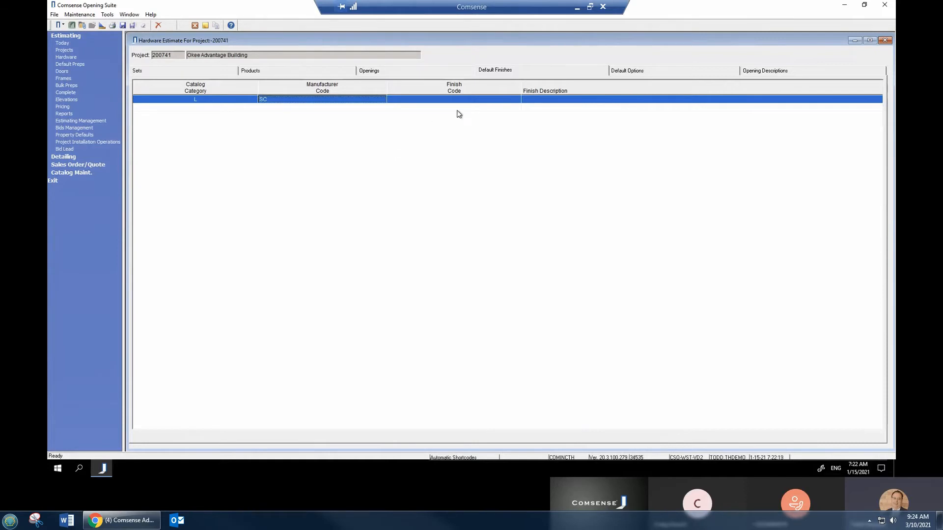
click(443, 100)
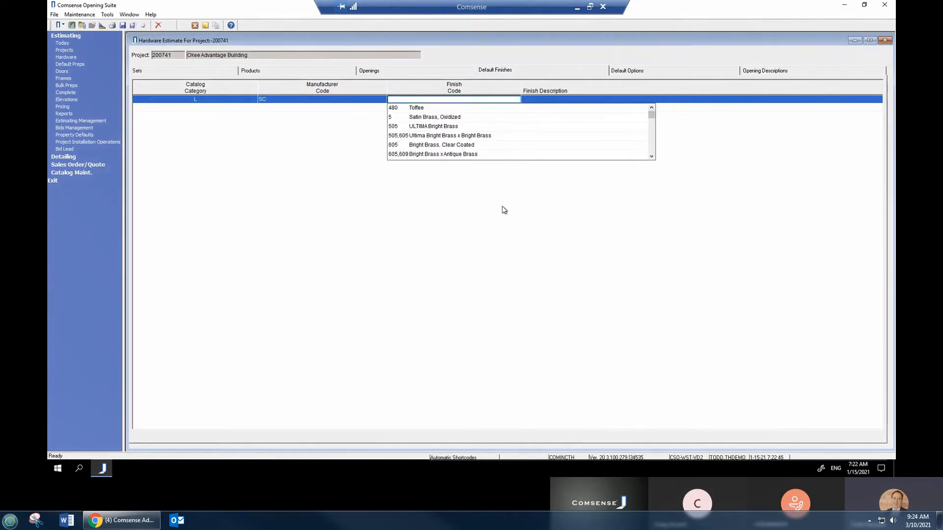
scroll(421, 132, down, 3)
scroll(429, 140, down, 3)
scroll(428, 143, down, 3)
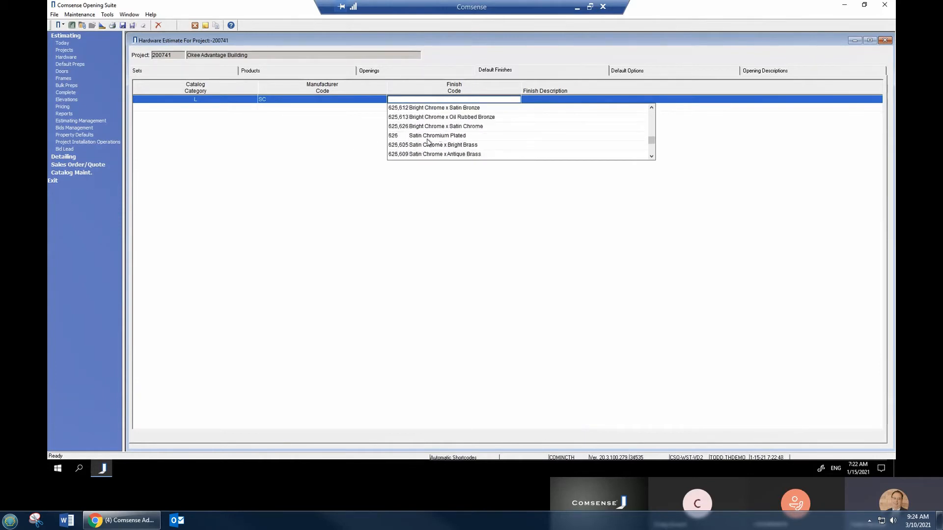
click(393, 136)
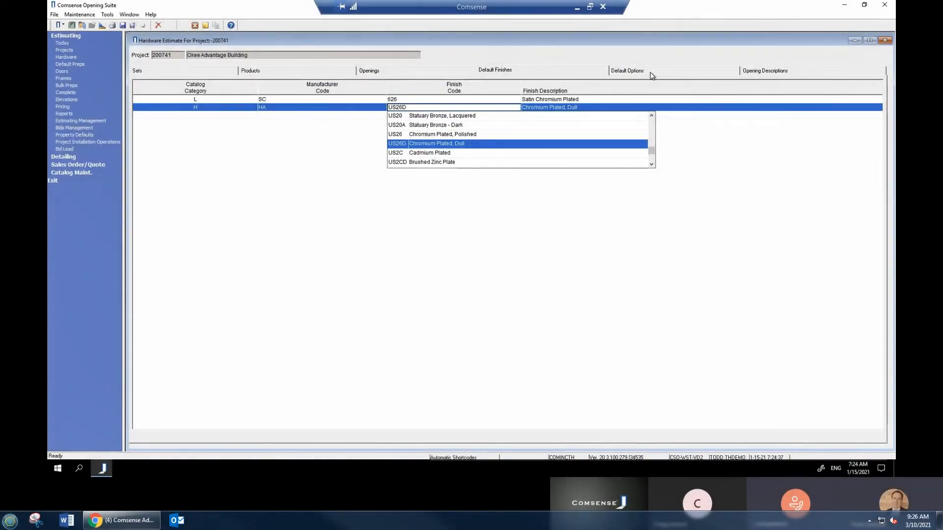
- Add a default option for manufacturer LC, searching for TB and choosing TBSRT, the TBMS & SRT Package
click(651, 74)
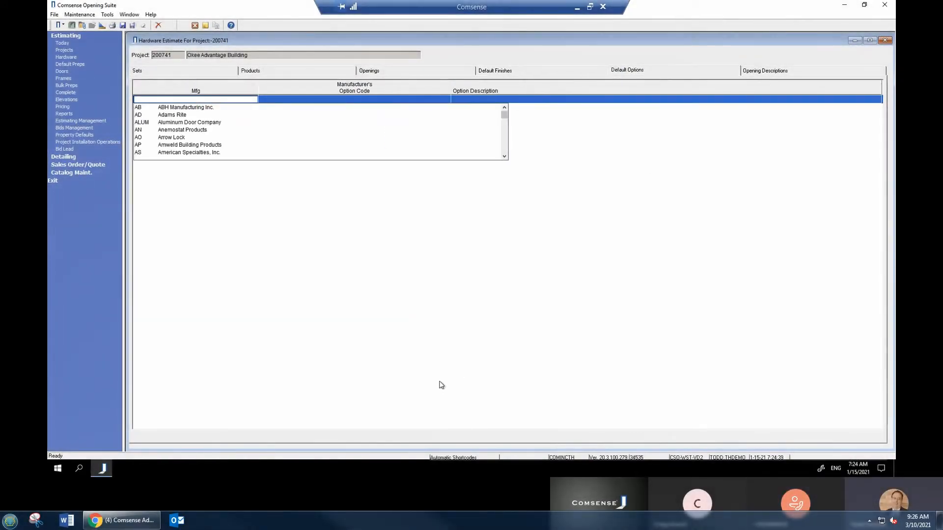
text(LC)
key(Tab)
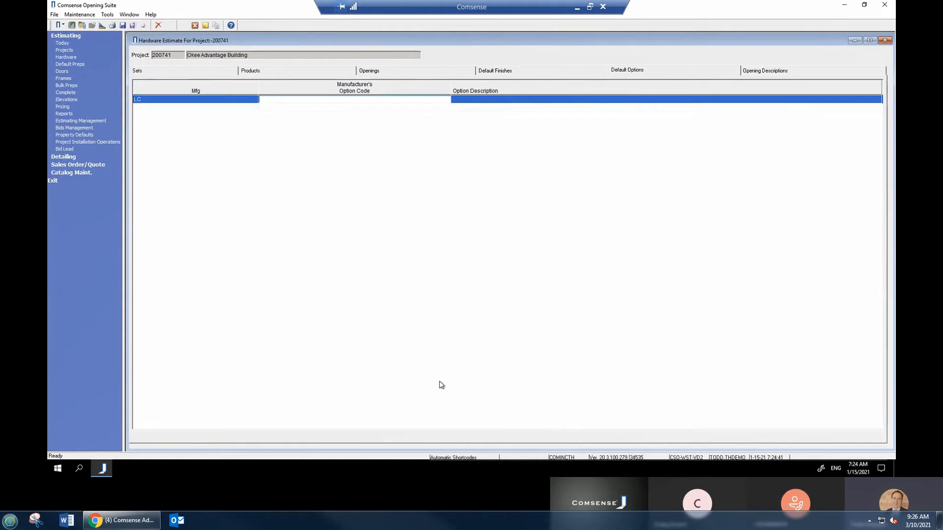
text(TB)
key(Tab)
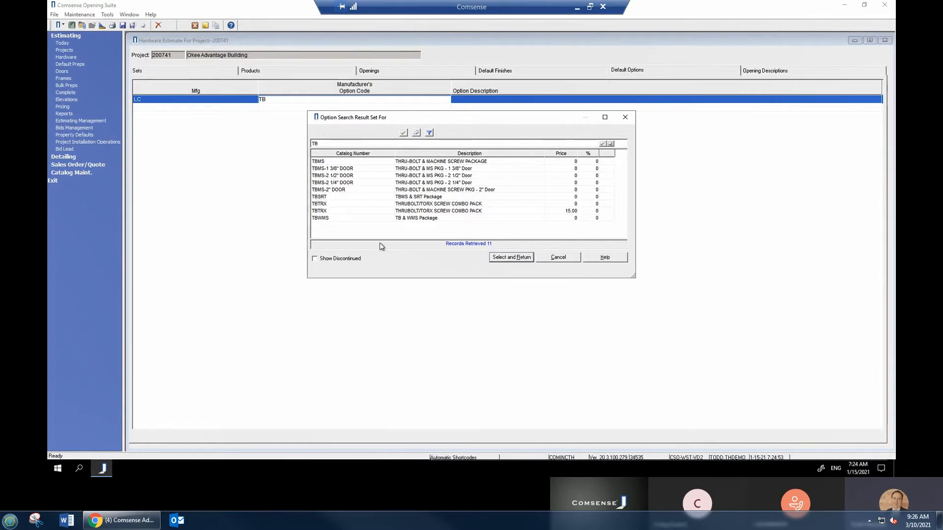
click(329, 196)
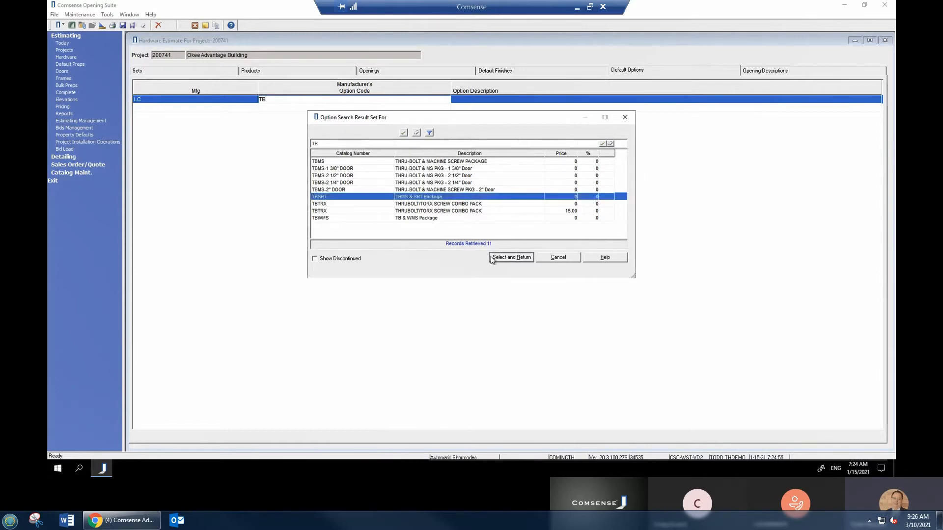
click(519, 258)
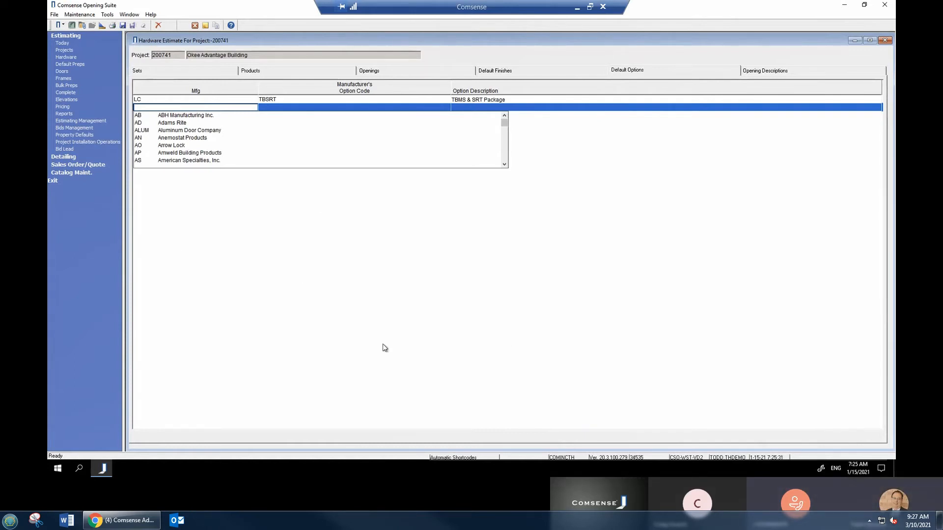
- Create hardware set 1, "Interior Office Locking", with opening size 3070 and opening type SG (Single), and view its openings list without adding any
click(153, 74)
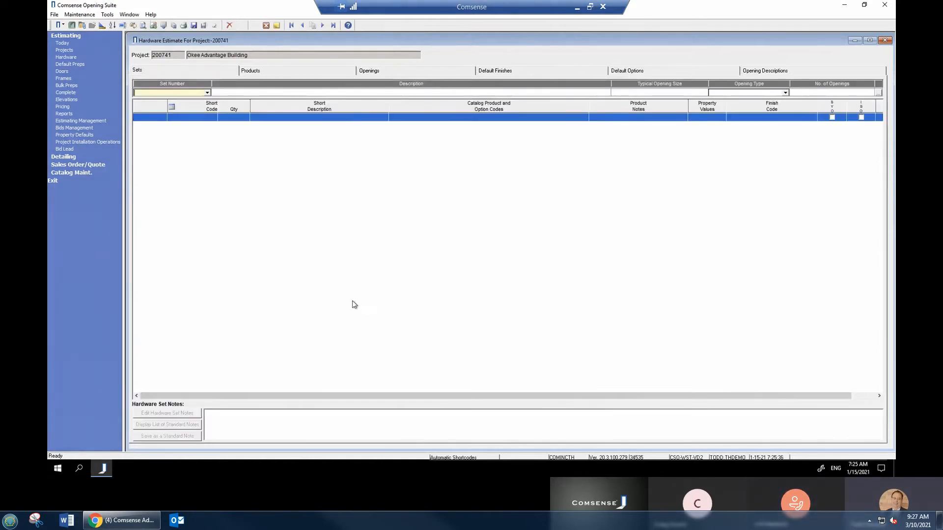
text(1)
key(Tab)
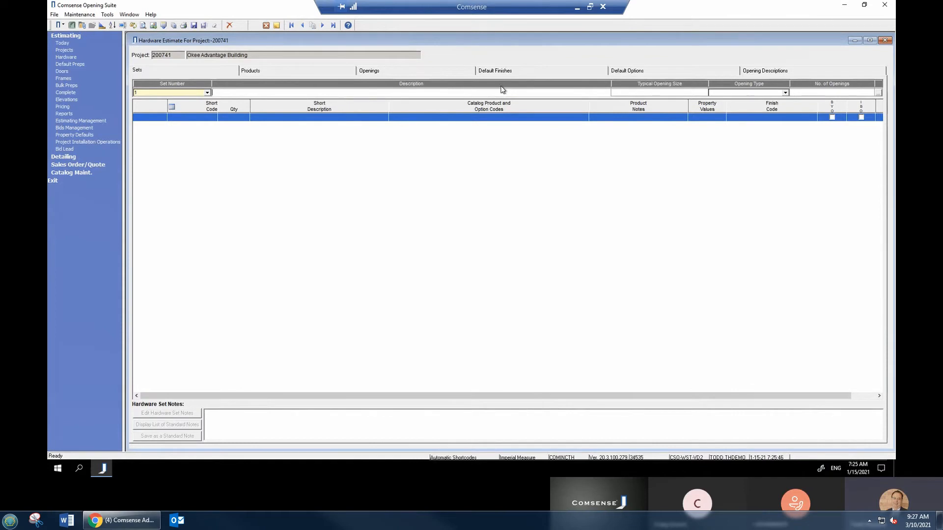
text(Interior Office Locking)
key(Tab)
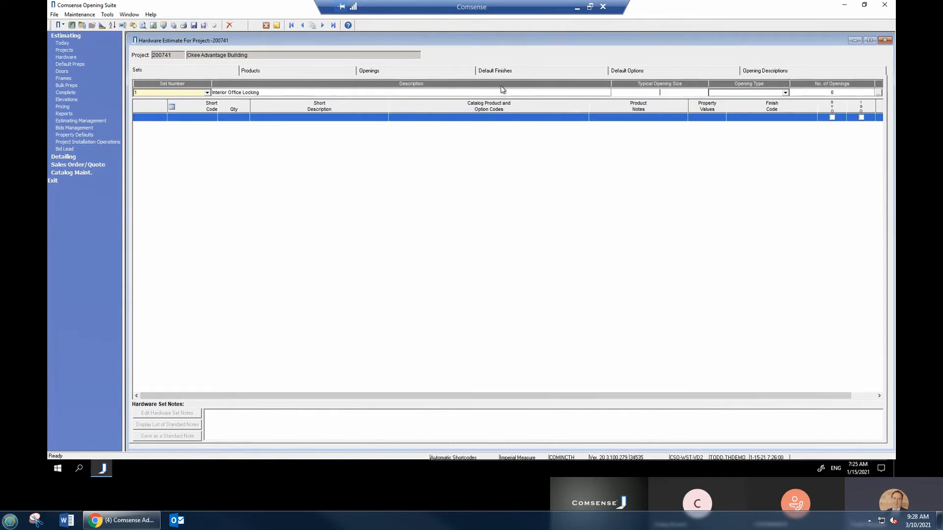
text(3070)
key(Tab)
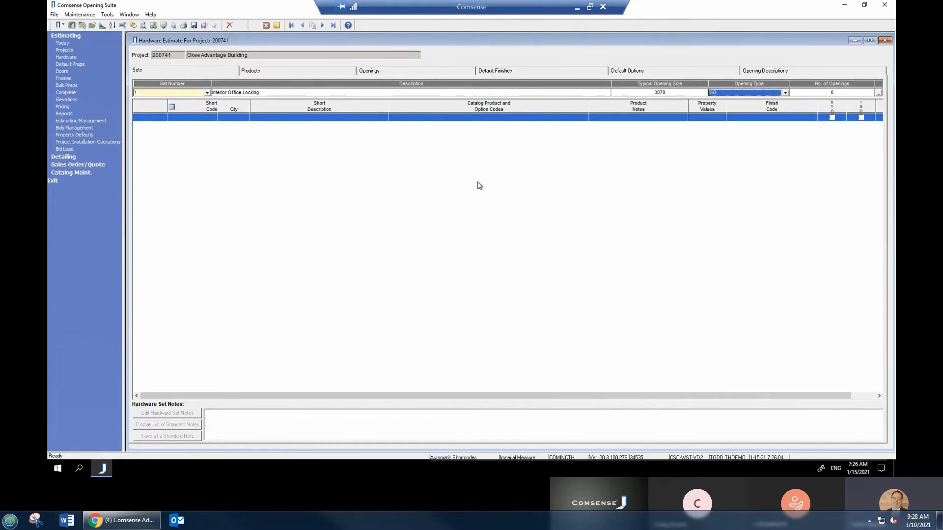
click(784, 93)
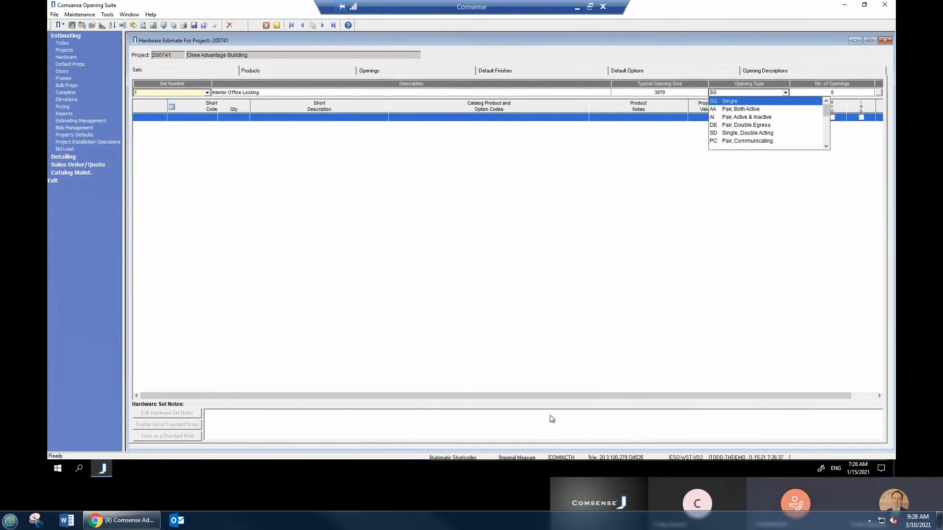
click(615, 328)
key(Tab)
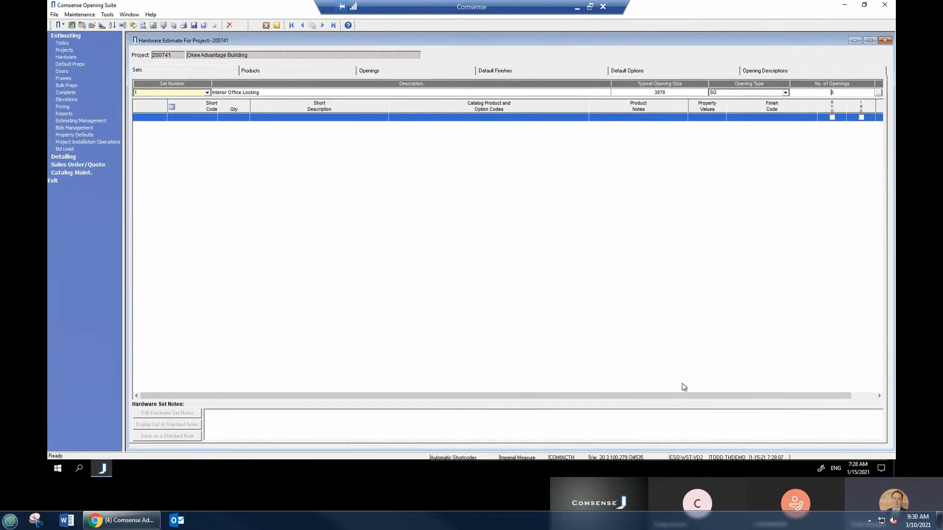
click(878, 93)
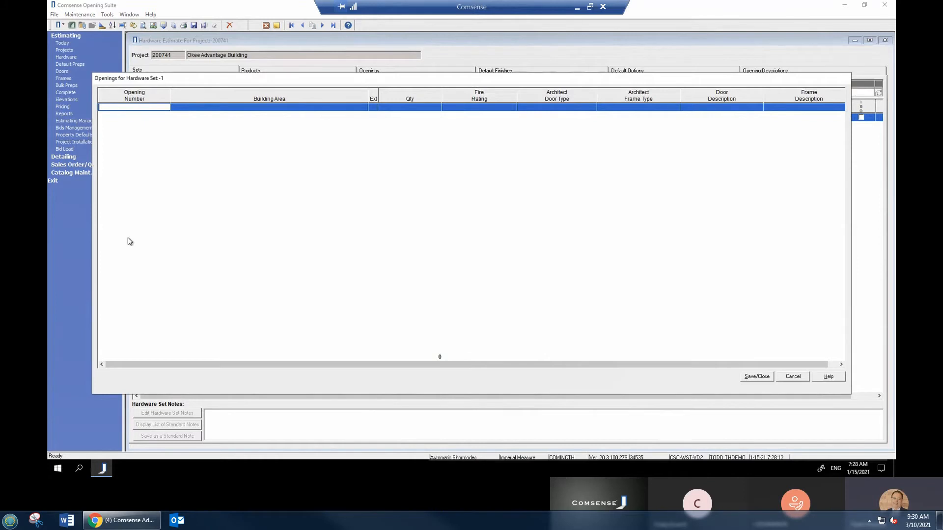
click(792, 377)
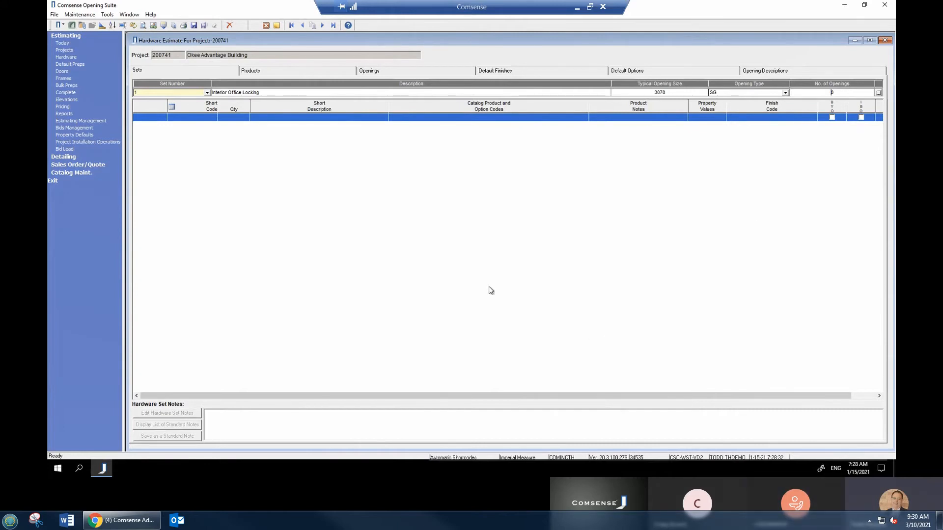
- Search the product catalog for BB1279 for the first item of set 1 and select the regular 4 1/2 X 4 1/2 hinge
key(Tab)
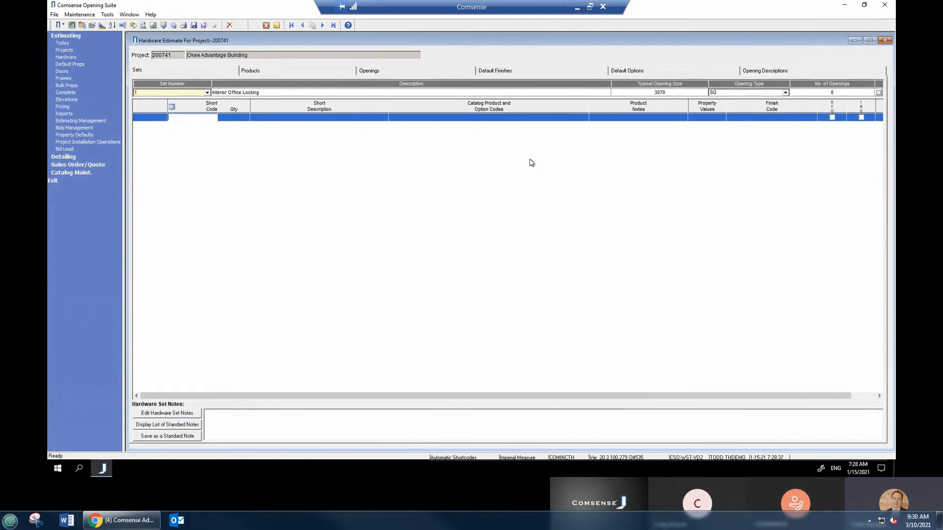
text(BBG1279)
key(BackSpace)
key(BackSpace)
key(BackSpace)
key(BackSpace)
key(BackSpace)
text(B1279)
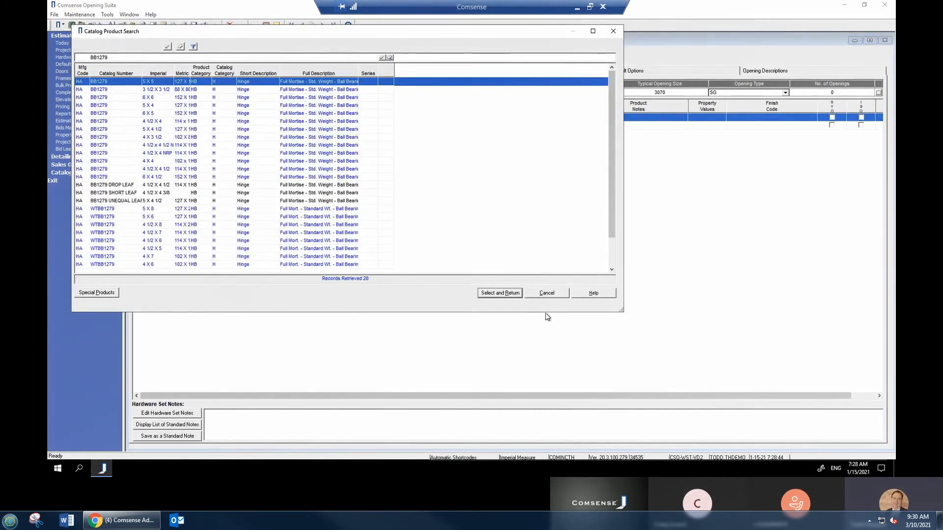
drag(621, 313, 671, 361)
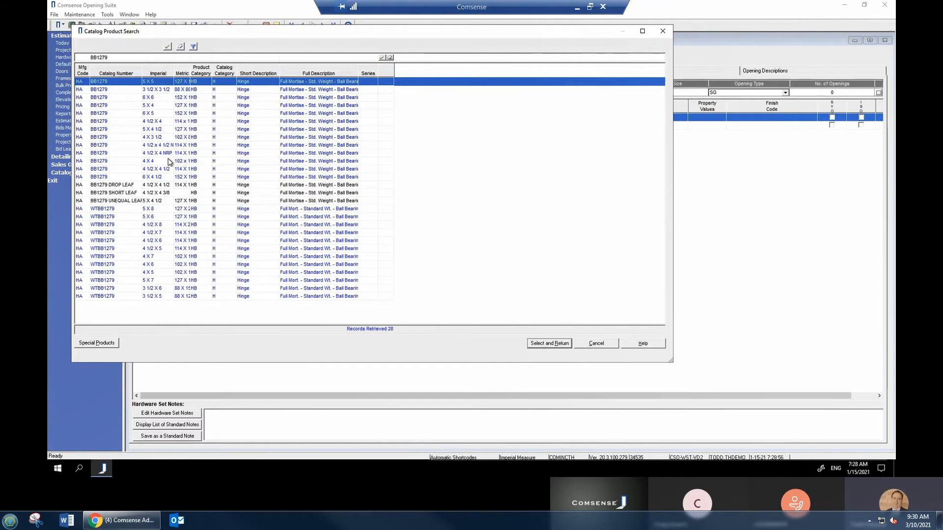
click(157, 169)
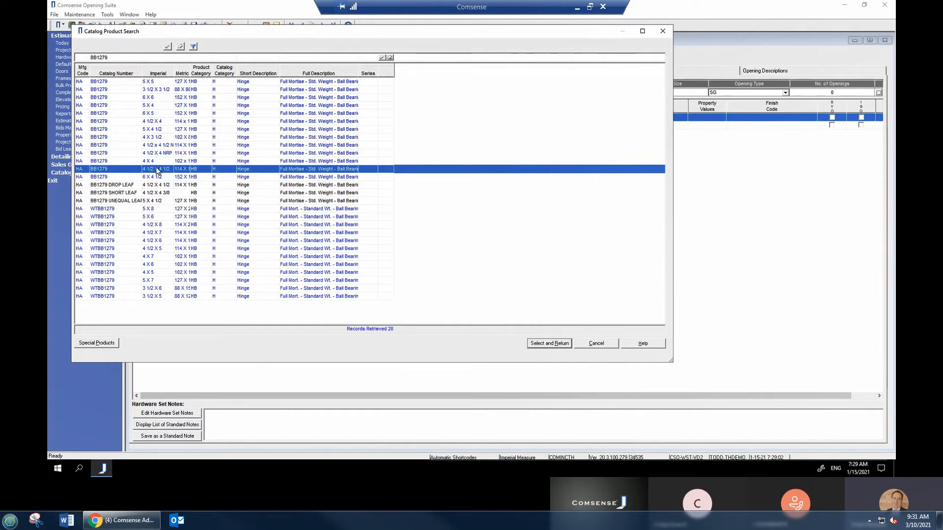
- View the product image and the five-knuckle specification sheet of the selected BB1279 hinge
right_click(158, 171)
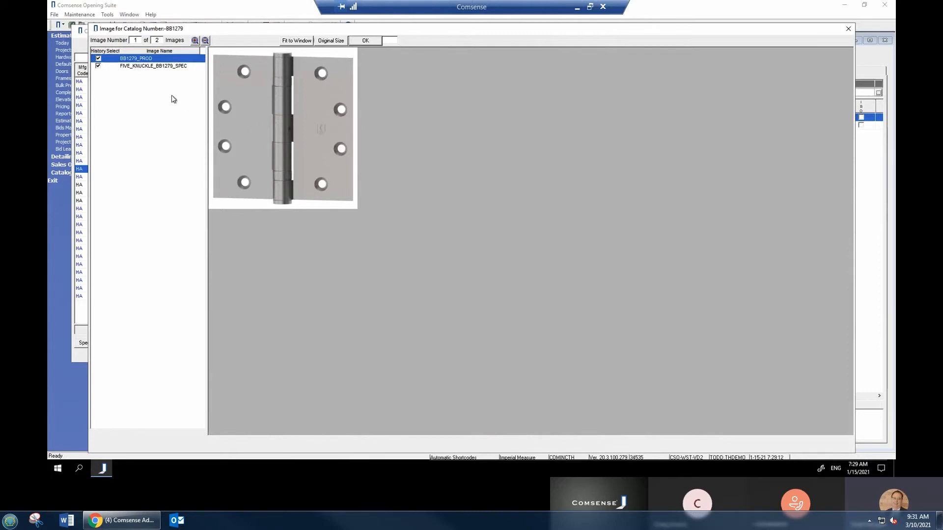
click(142, 67)
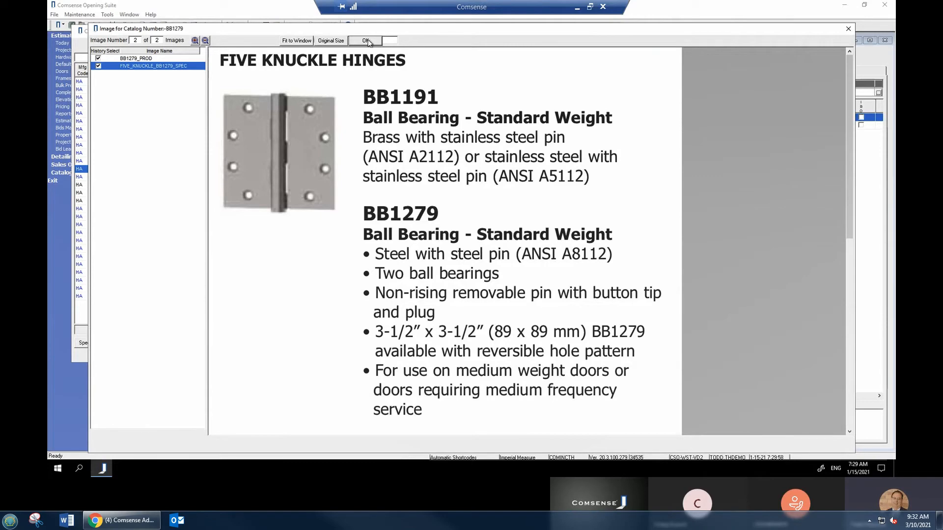
click(848, 29)
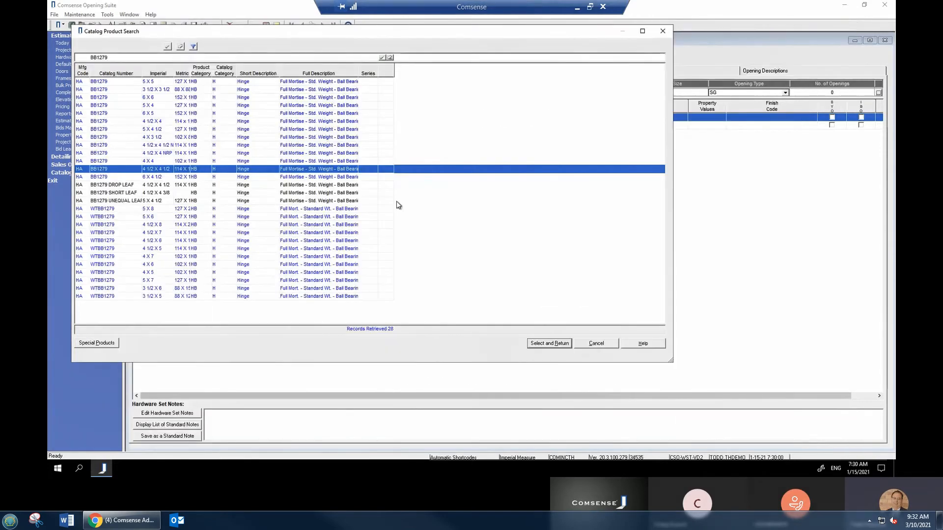
- Return the selected BB1279 hinge to the hardware set worksheet and search its available options by catalog number for "nrp"
click(550, 344)
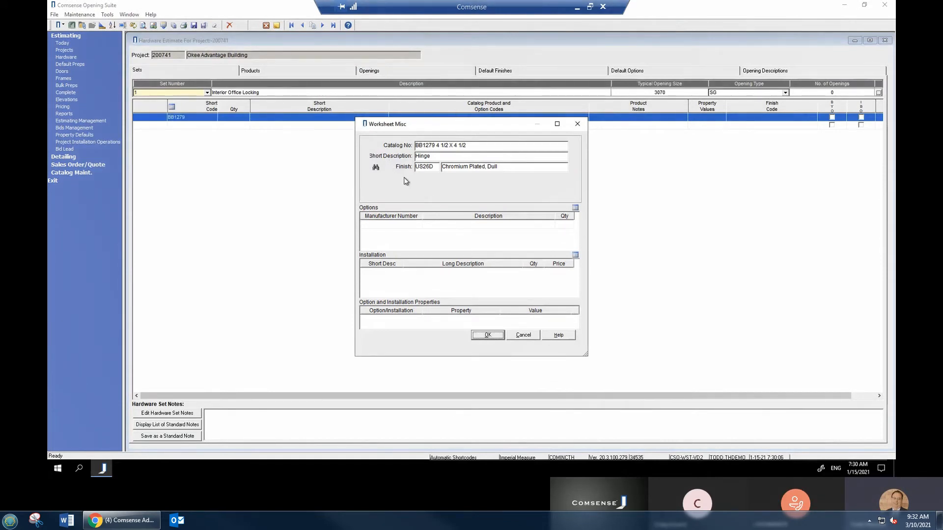
click(575, 208)
drag(424, 114, 272, 34)
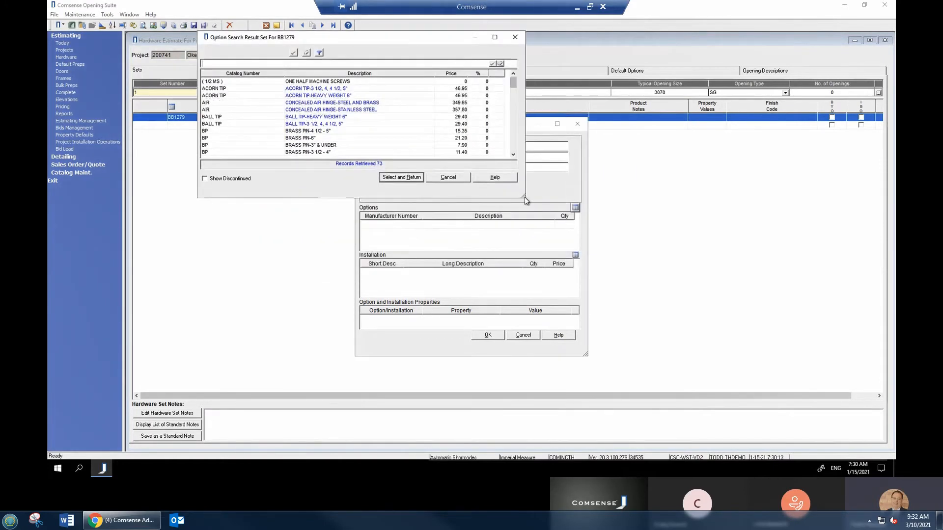
drag(523, 198, 696, 397)
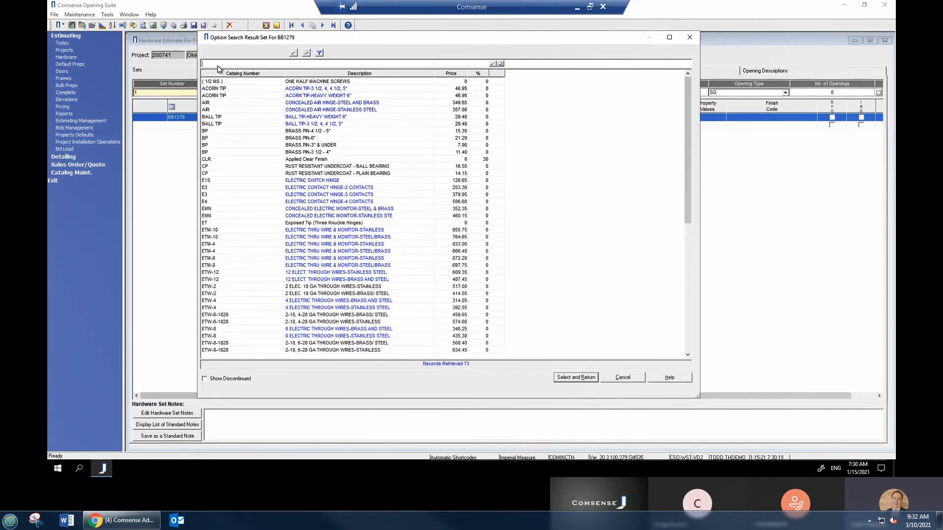
text(nrp)
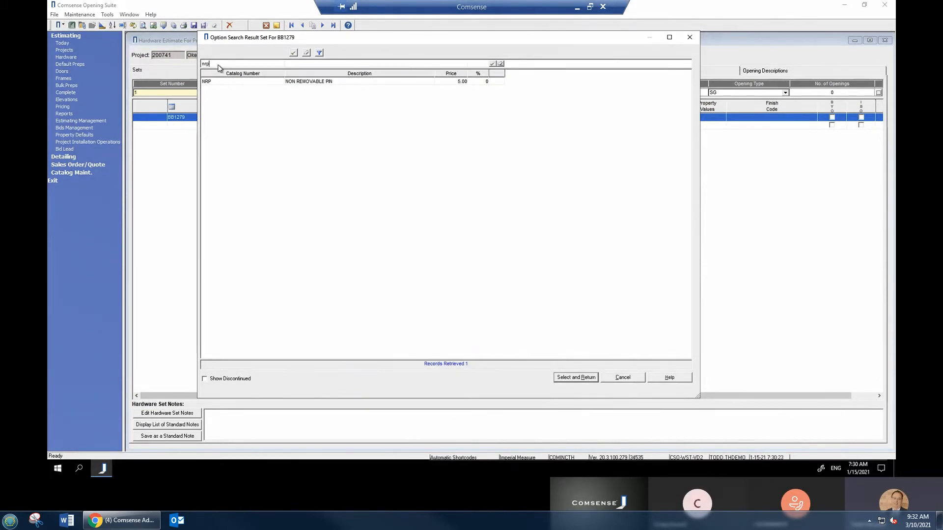
key(BackSpace)
key(BackSpace)
key(BackSpace)
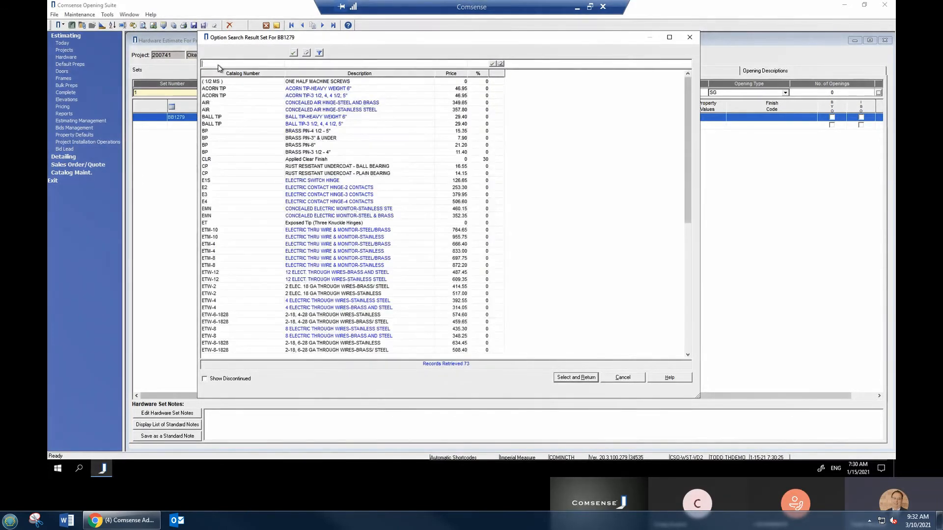
- Search the BB1279 hinge's option descriptions for "ele" and for "mon"
click(319, 64)
text(ele)
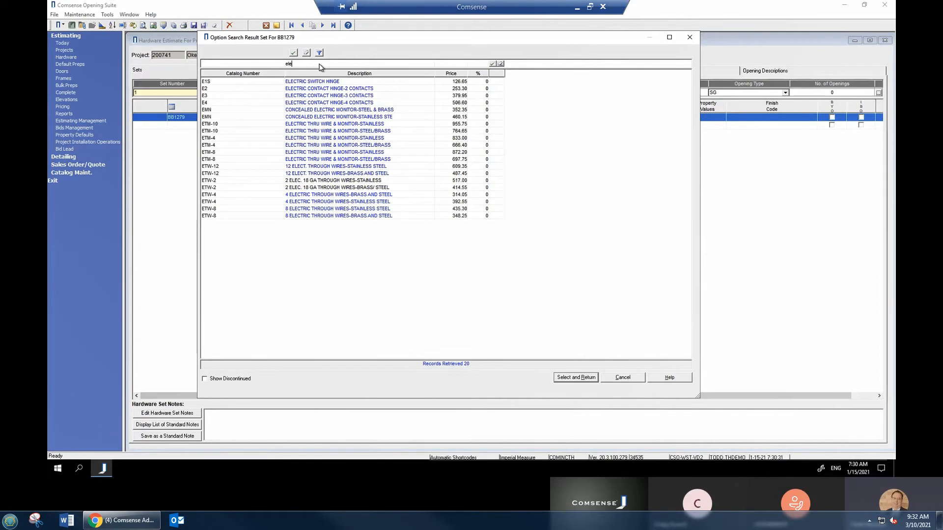
key(BackSpace)
key(BackSpace)
key(BackSpace)
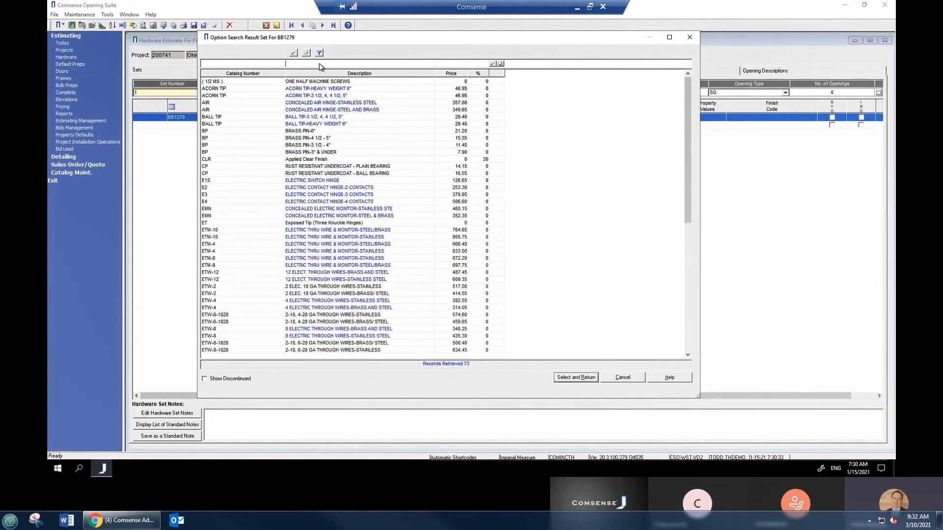
text(mo)
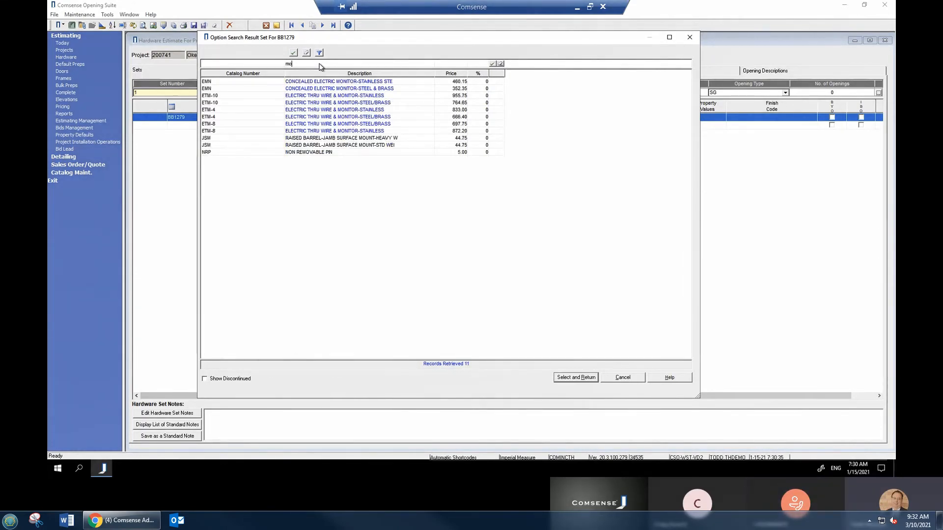
text(n)
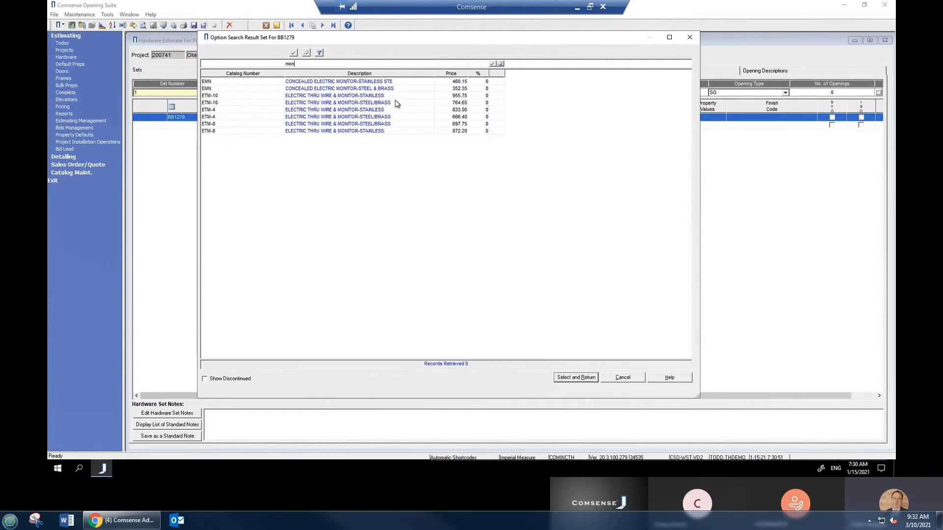
- Leave the option list without adding an option and add the BB1279 4 1/2 X 4 1/2 hinge to set 1 with quantity 3
double_click(341, 104)
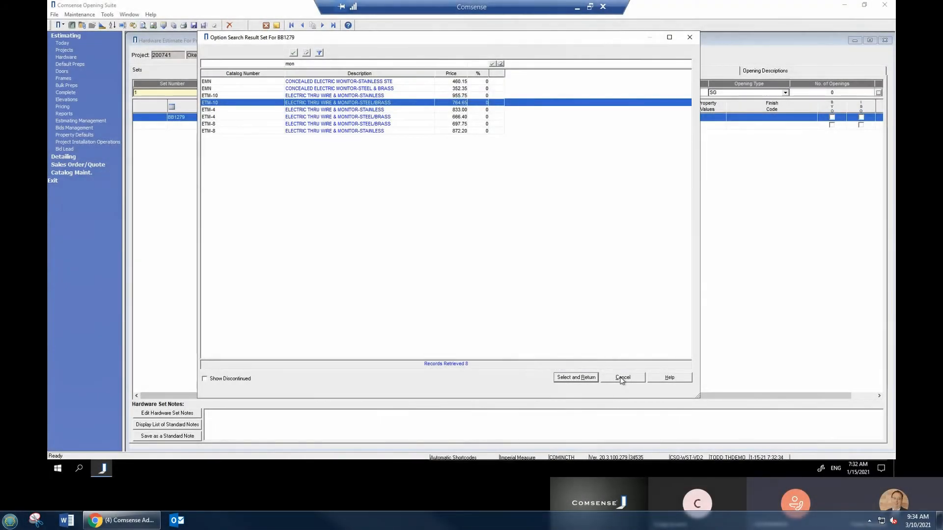
click(621, 378)
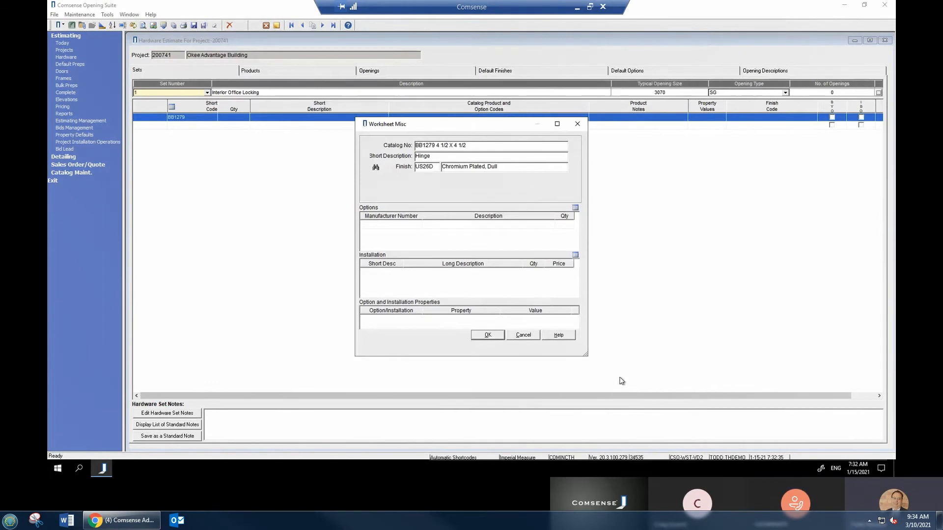
click(494, 335)
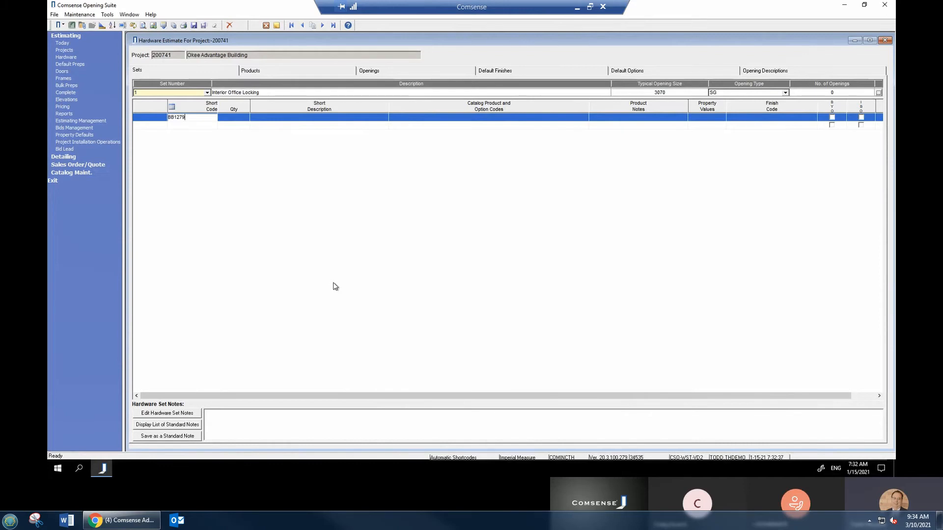
key(Return)
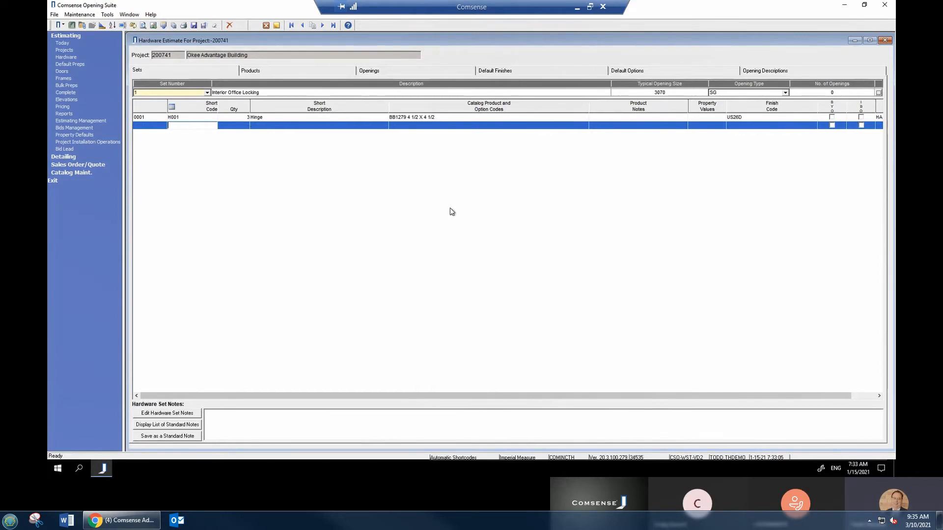
- Search the product catalog for ND53PD for the second item of set 1 and select the ND53PD RHO lockset
text(ND53PD)
key(Tab)
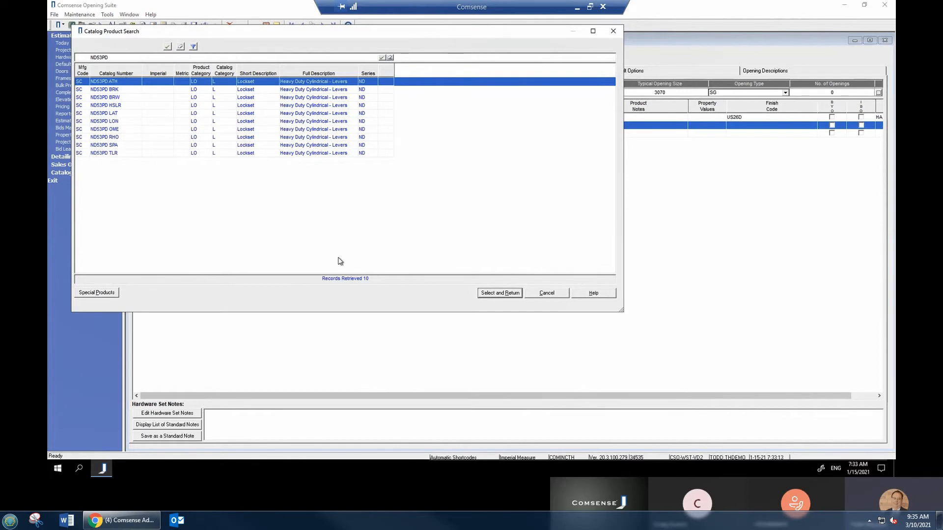
click(113, 141)
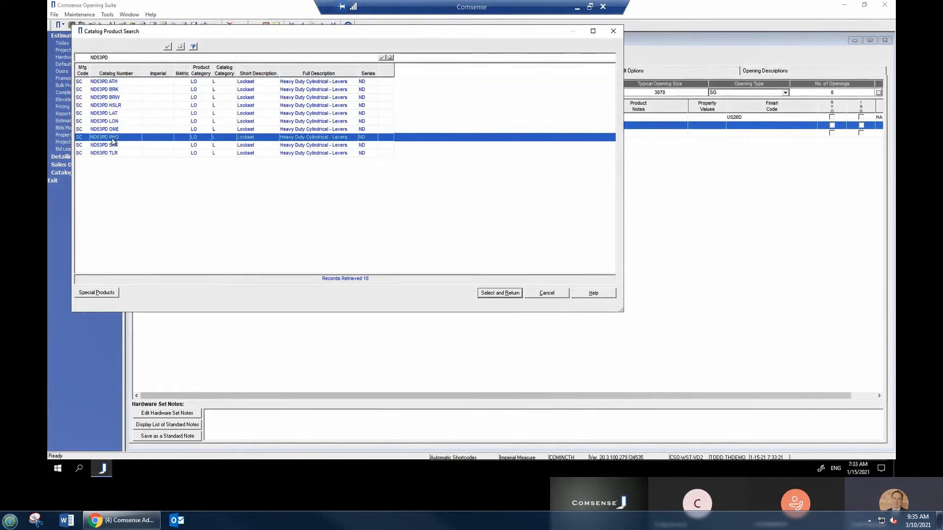
- View the ND53PD RHO product images, including the Rhodes lever sheet, and choose the ND_SERIES_XPLOD image
double_click(113, 141)
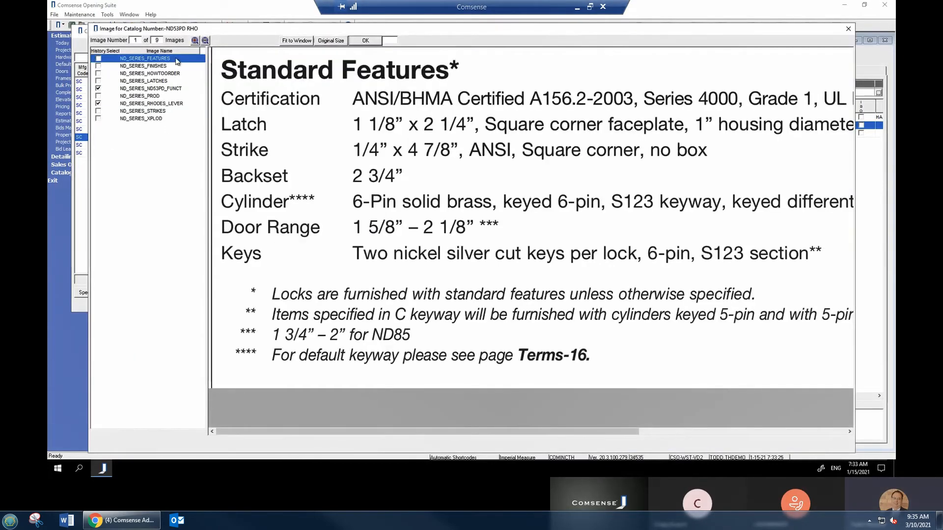
click(162, 104)
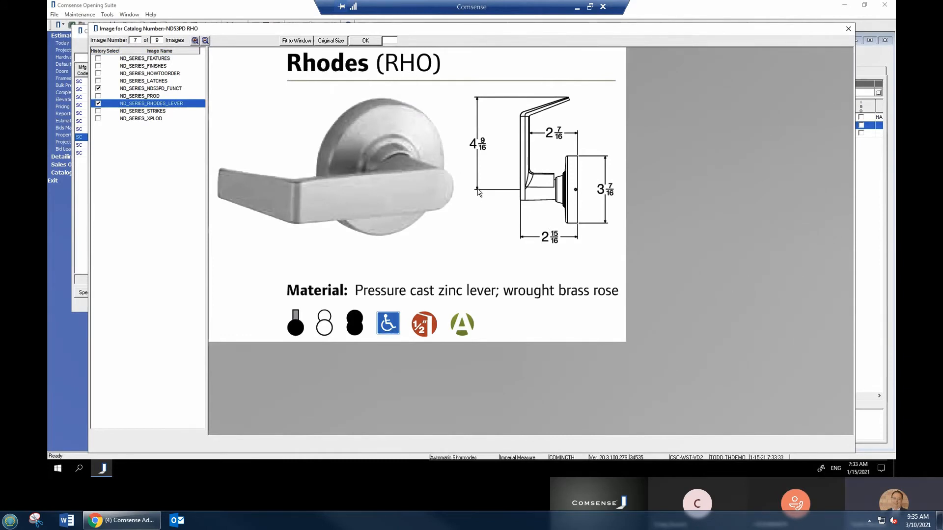
click(158, 119)
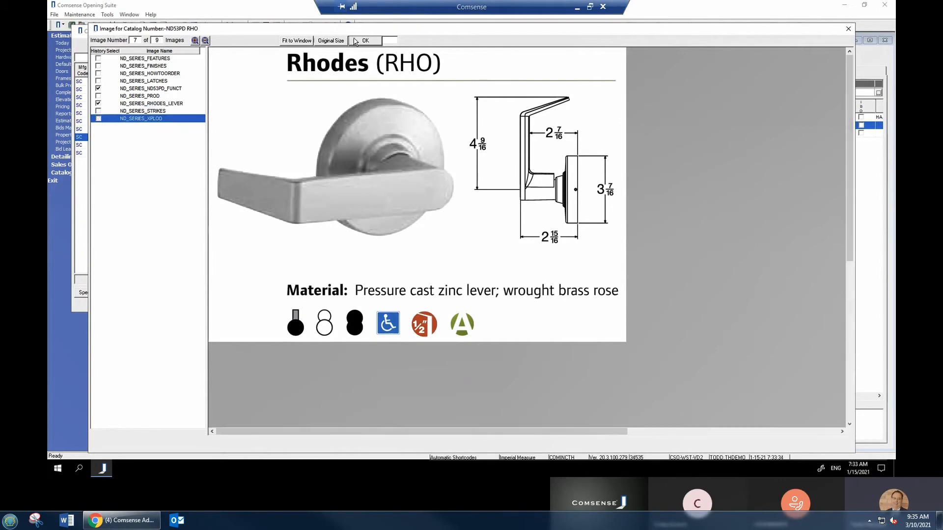
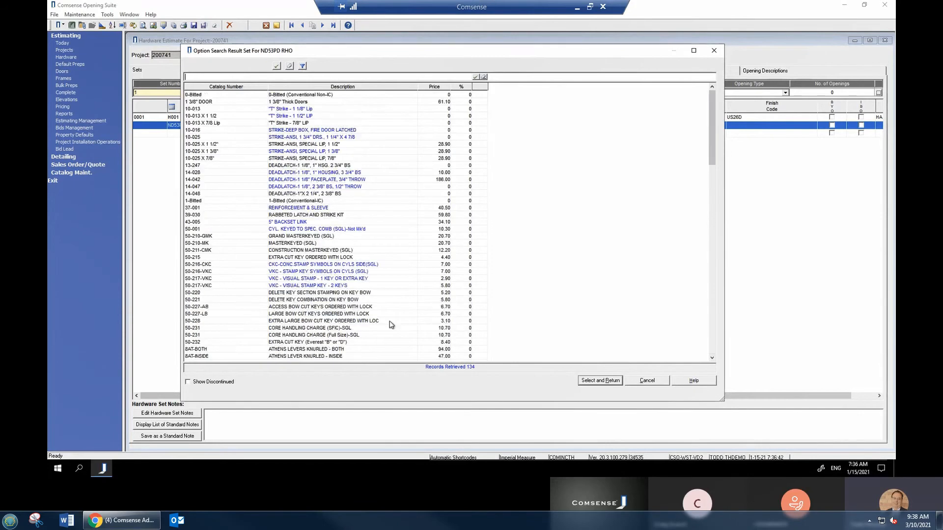
- Close the lockset's option list without adding any and add the ND53PD RHO lockset in finish 626 to set 1
click(644, 381)
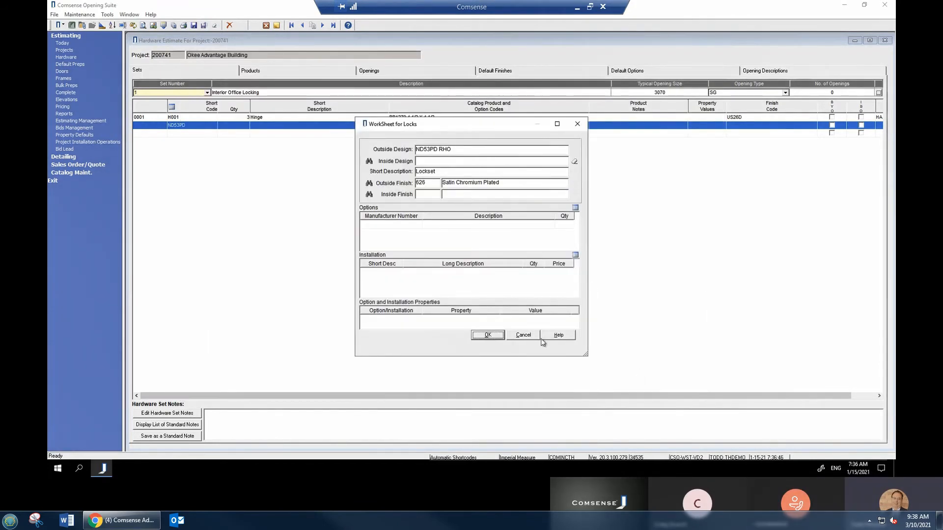
click(494, 337)
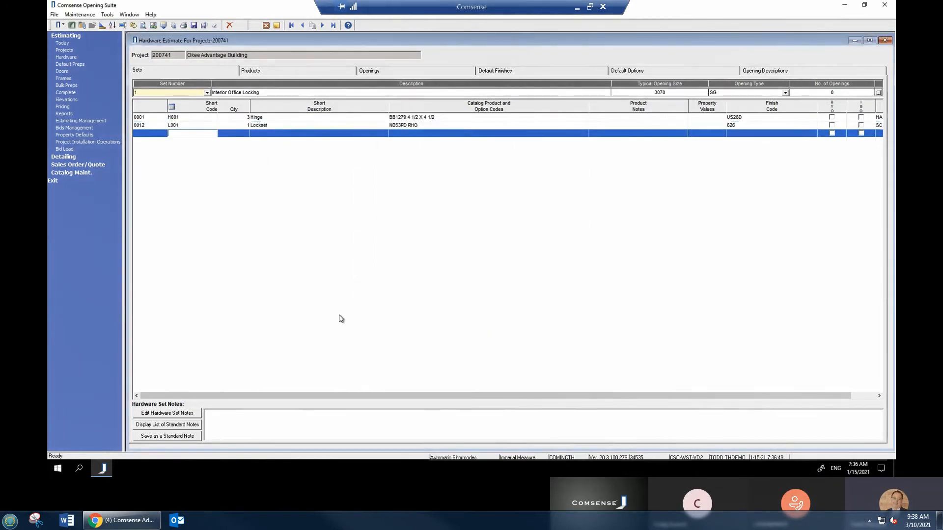
- Search the product catalog for 4040 XP for the third item of set 1, select the 4040 XP RW/PA closer and view its product images
text(4040 X)
key(Tab)
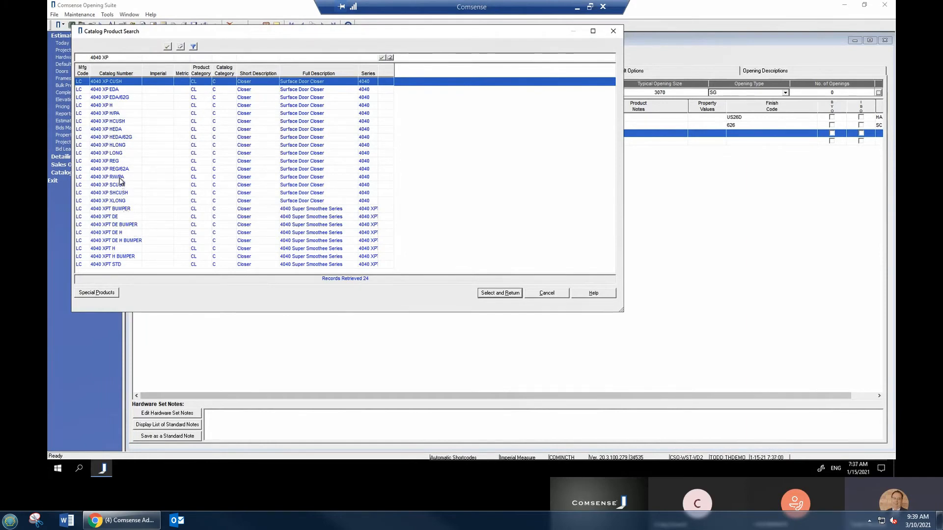
click(119, 178)
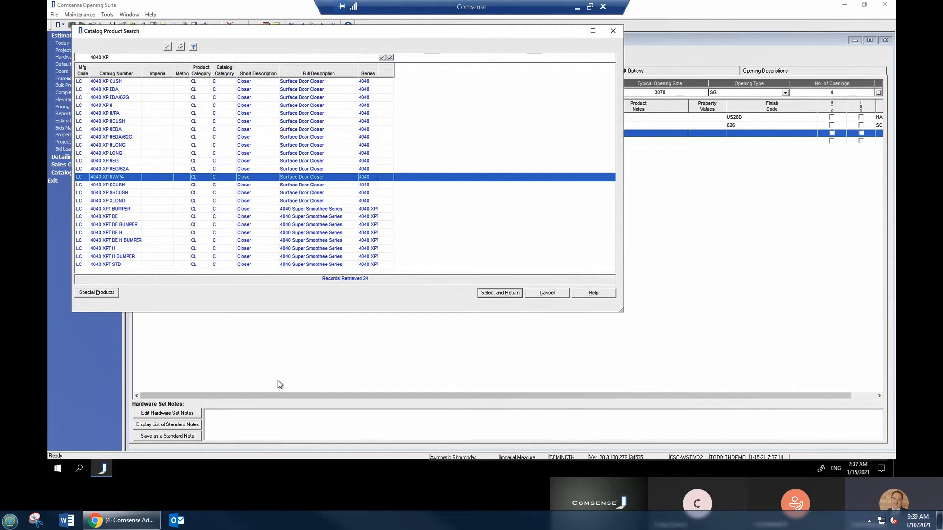
double_click(112, 181)
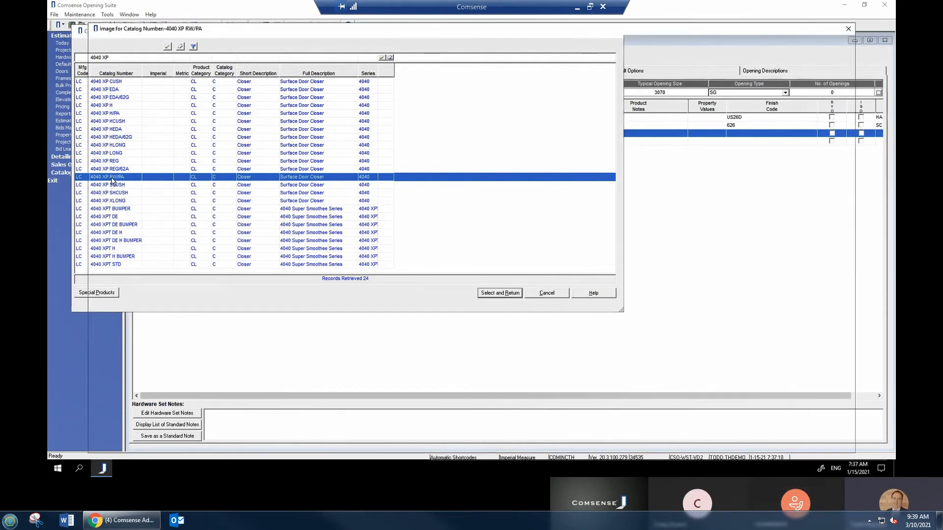
click(162, 81)
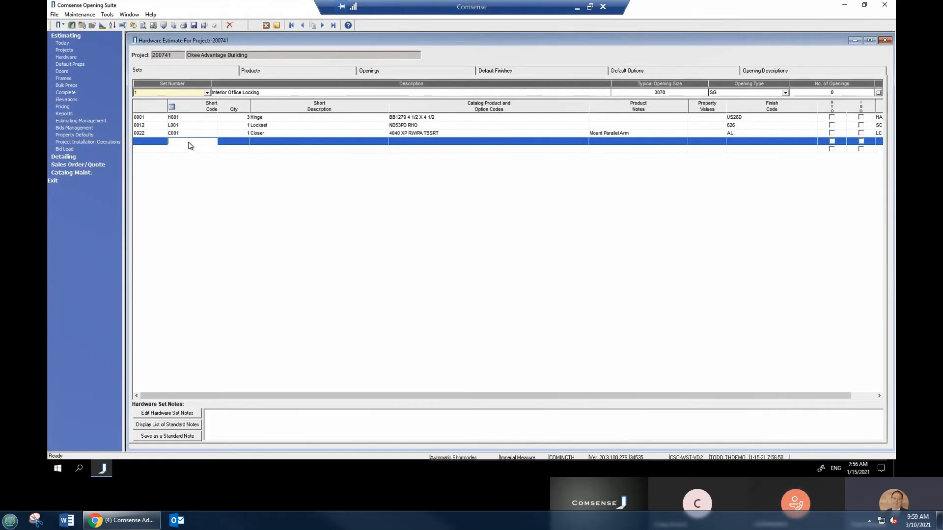
- Search the product catalog for 190S, choose the 8" to 24" protection plate for set 1 and give it finish US32D, Stainless Steel, Dull
text(190S)
key(Tab)
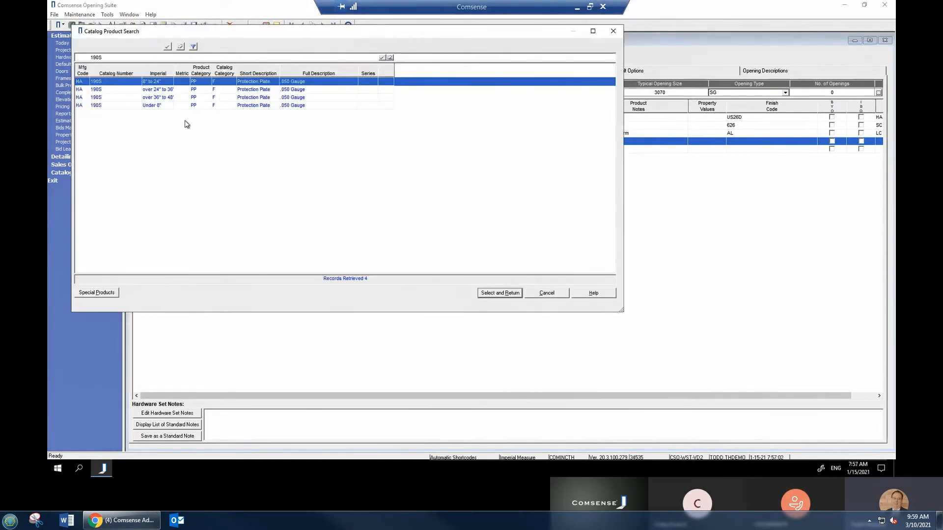
click(509, 294)
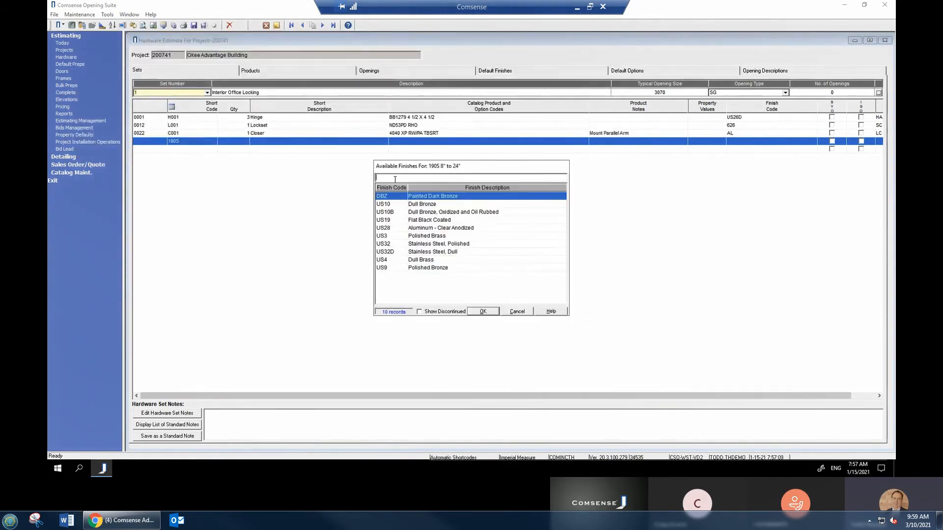
click(385, 251)
click(483, 312)
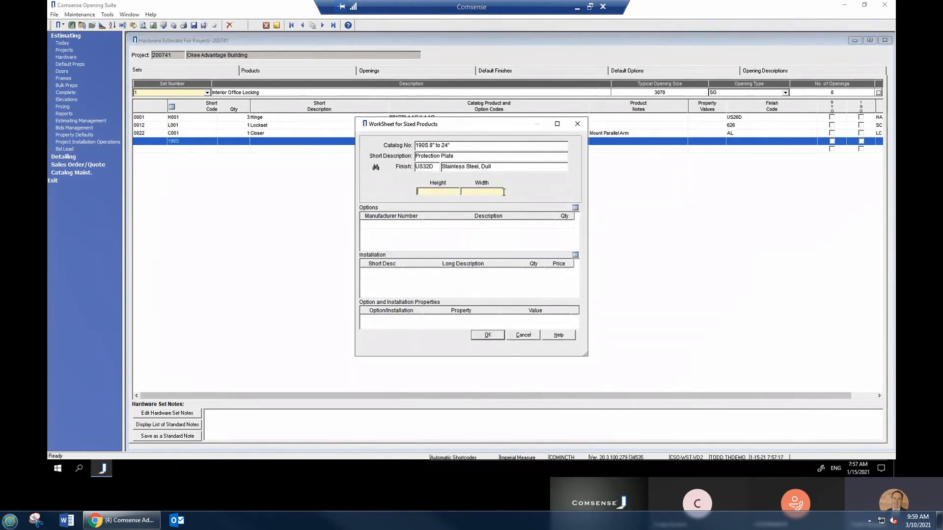
- Set the 190S protection plate's height to 8" and width to 34.5", and add it to set 1
text(8")
key(Tab)
text(34.5)
click(489, 339)
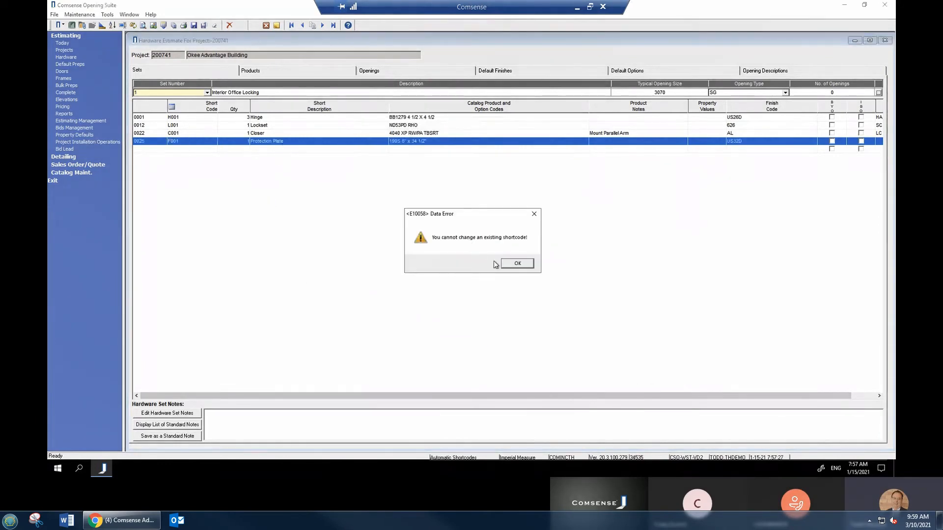
click(515, 265)
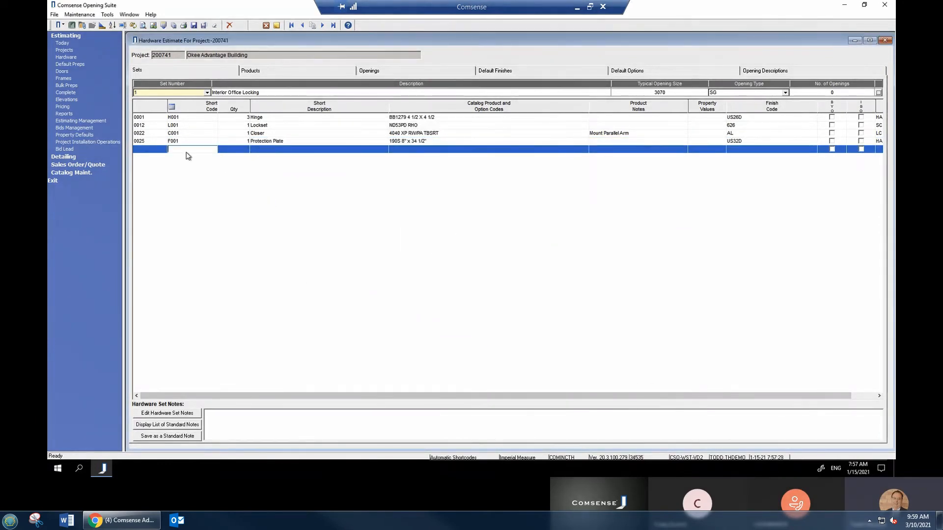
- Add wall stop 232W to set 1 with finish US26D, Chromium Plated, Dull
text(232W)
key(Tab)
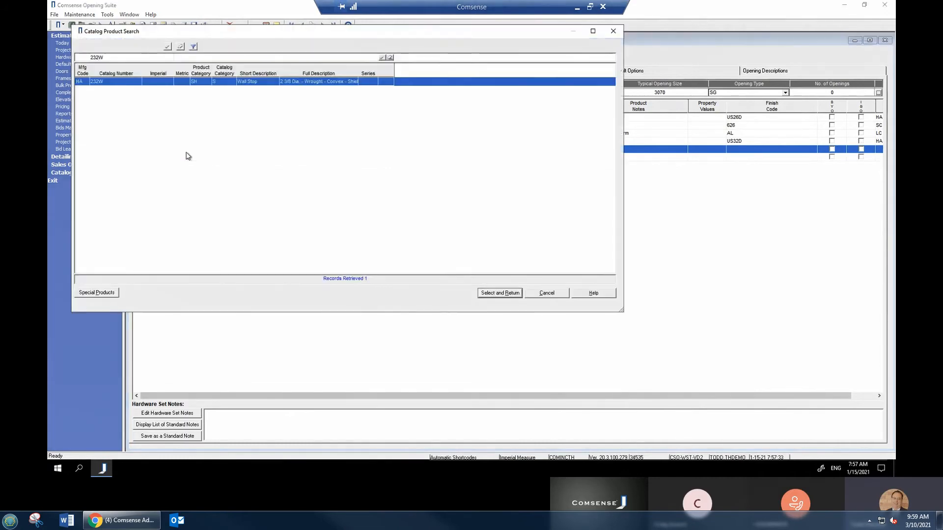
click(483, 294)
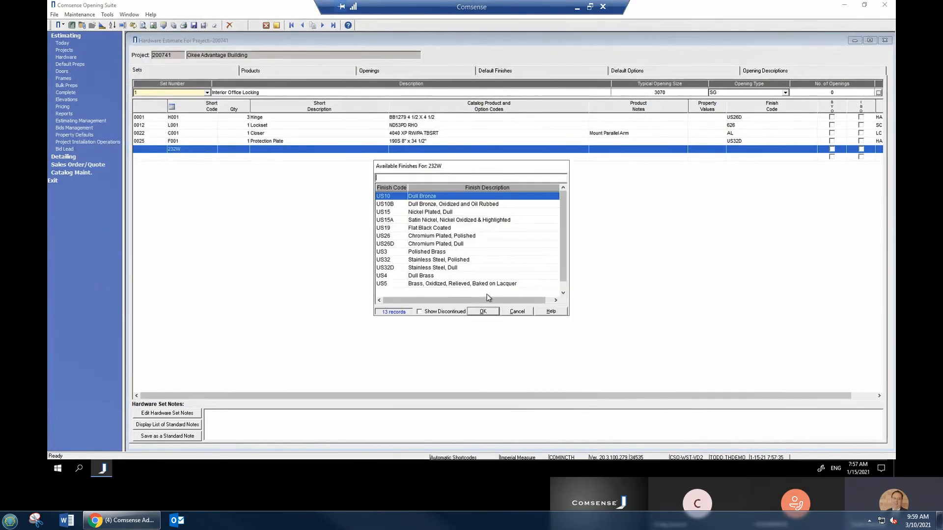
click(390, 244)
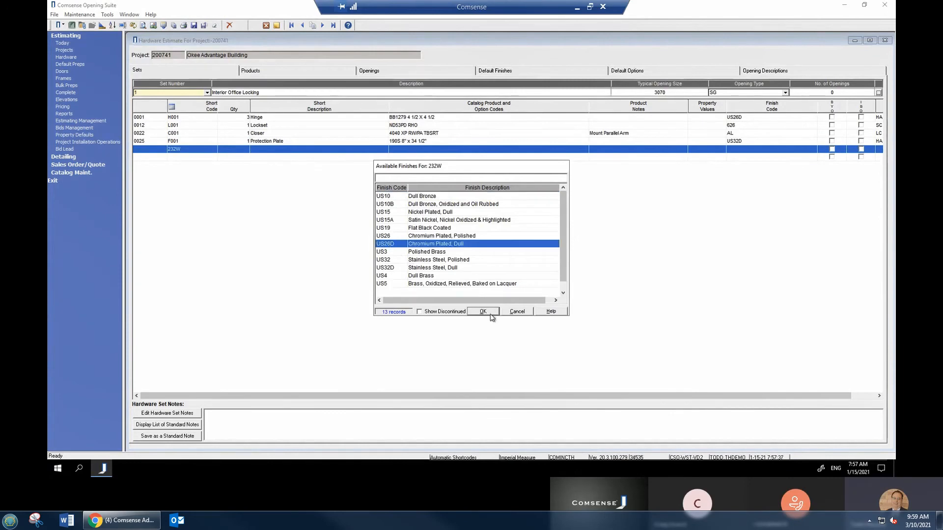
click(492, 317)
click(500, 336)
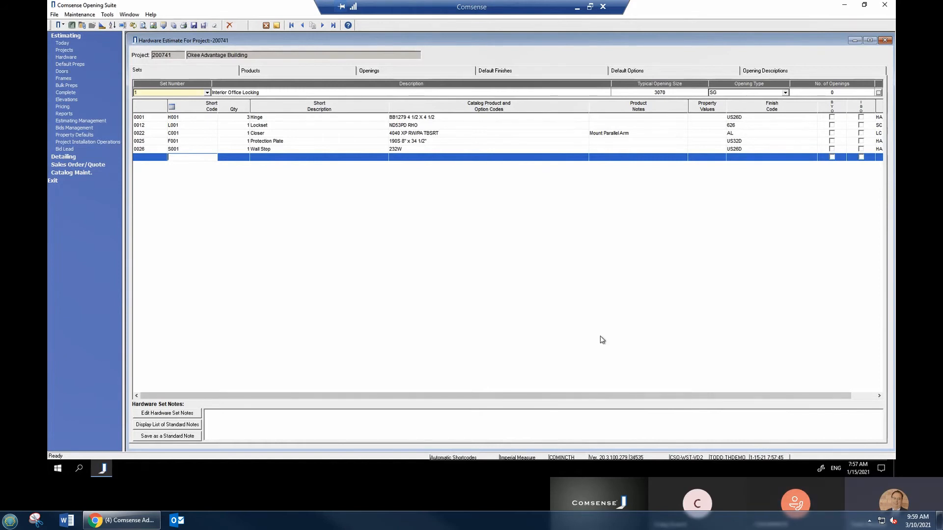
- Create hardware set 2 described as "Interior Office Passage" with typical opening size 3070 and opening type SG
click(138, 93)
text(2)
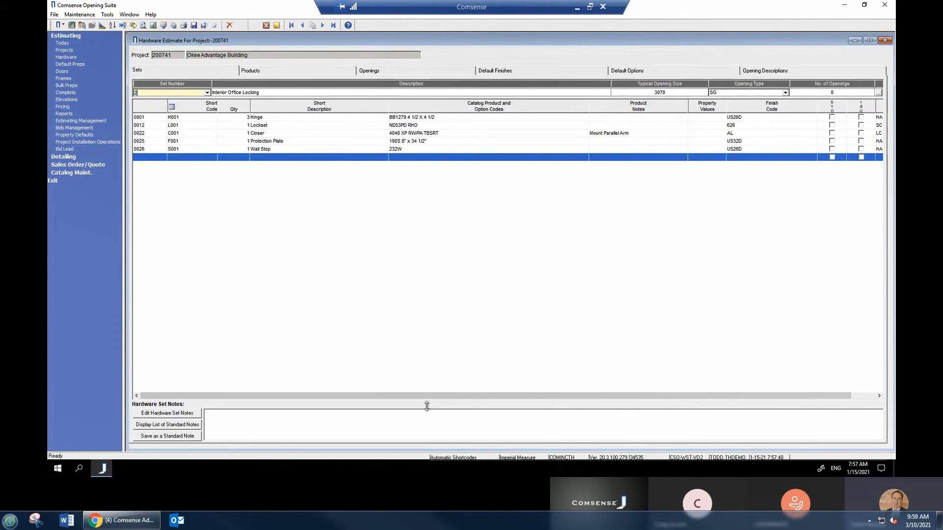
key(Tab)
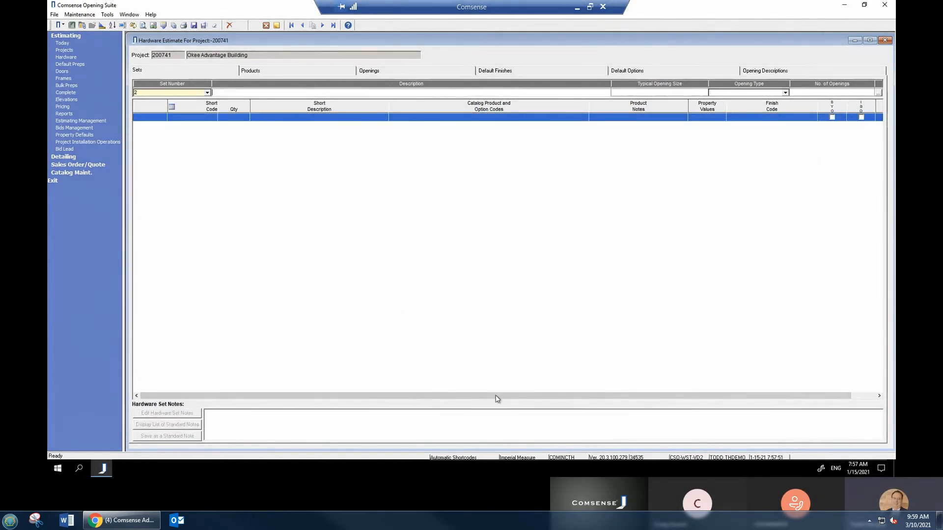
text(Interior Office Passage)
key(Tab)
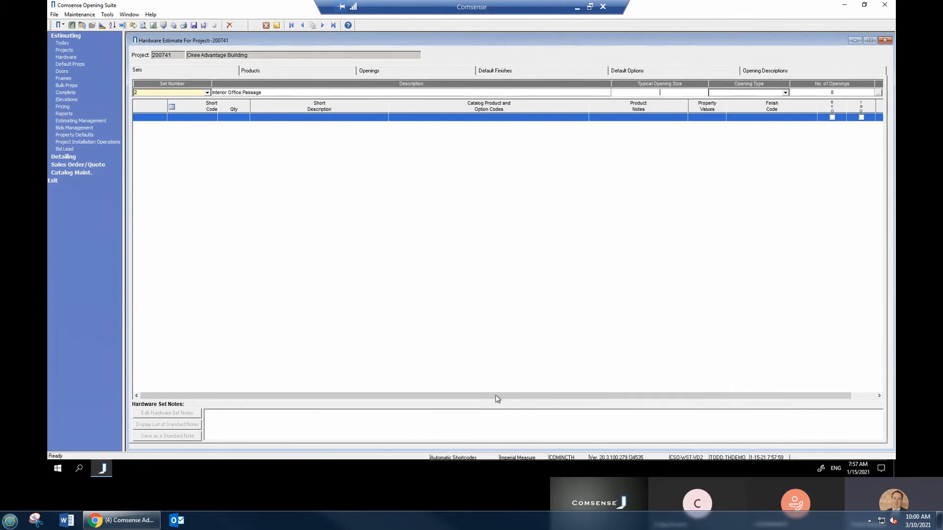
key(Tab)
text(SG)
key(Tab)
key(Tab)
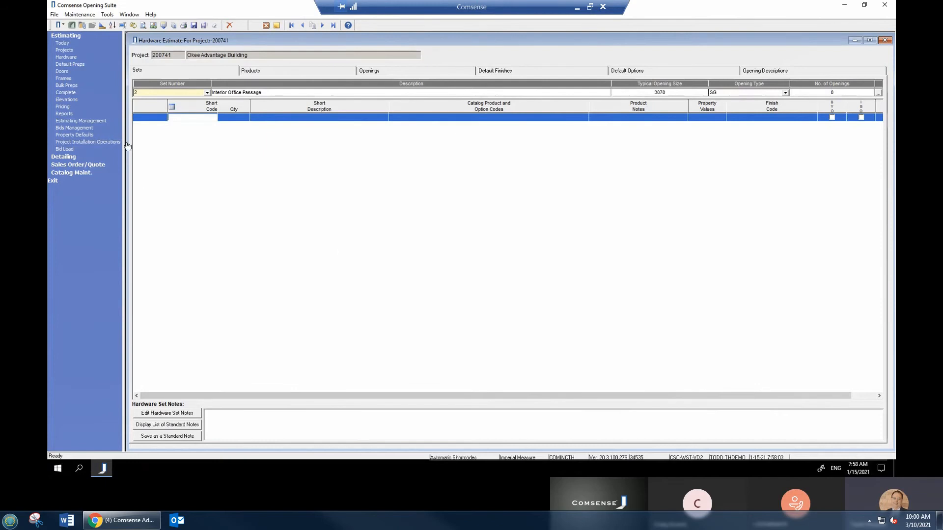
- Add the existing hinge H001, closer C001, protection plate F001 and wall stop S001 to set 2 from the project's short codes
click(172, 107)
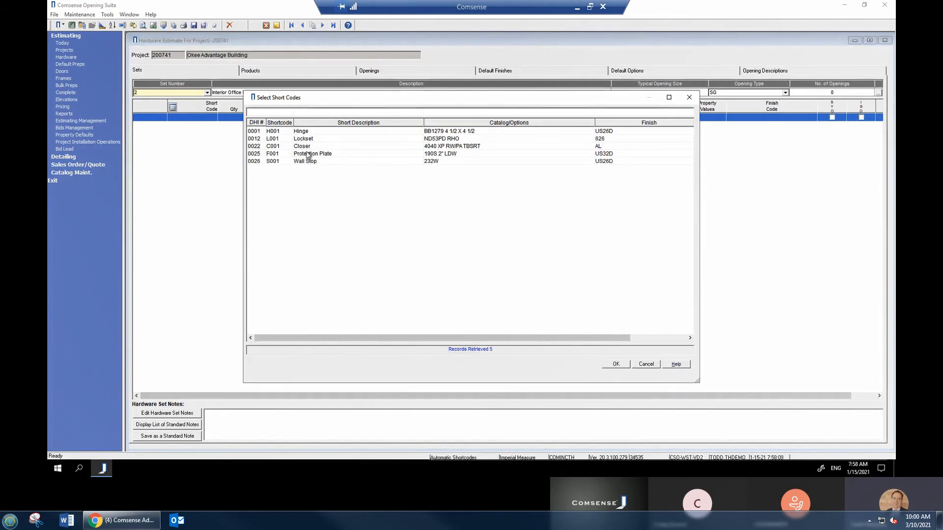
click(301, 131)
ctrl+click(301, 146)
ctrl+click(301, 153)
ctrl+click(303, 161)
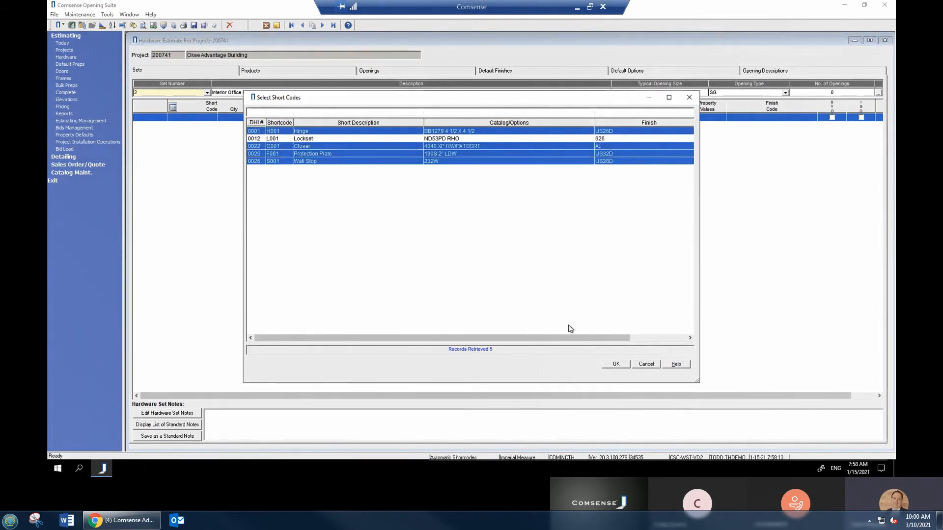
click(616, 364)
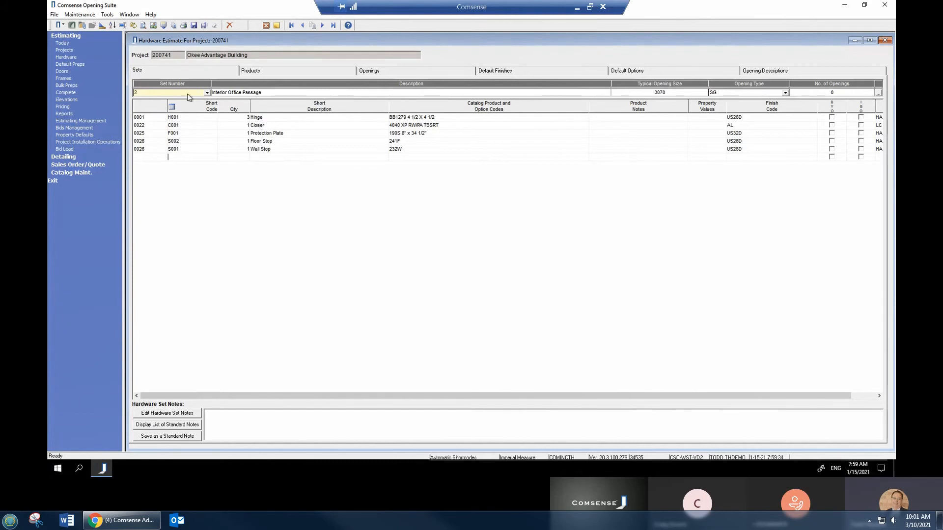
- Search the product catalog for ND10S RHO as a new item of set 2 and select the passage set found
click(179, 158)
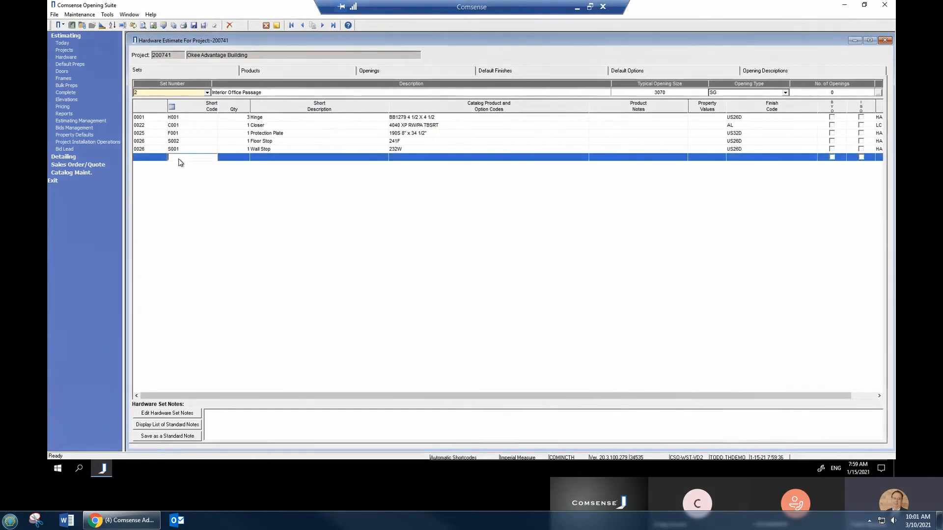
text(ND10S)
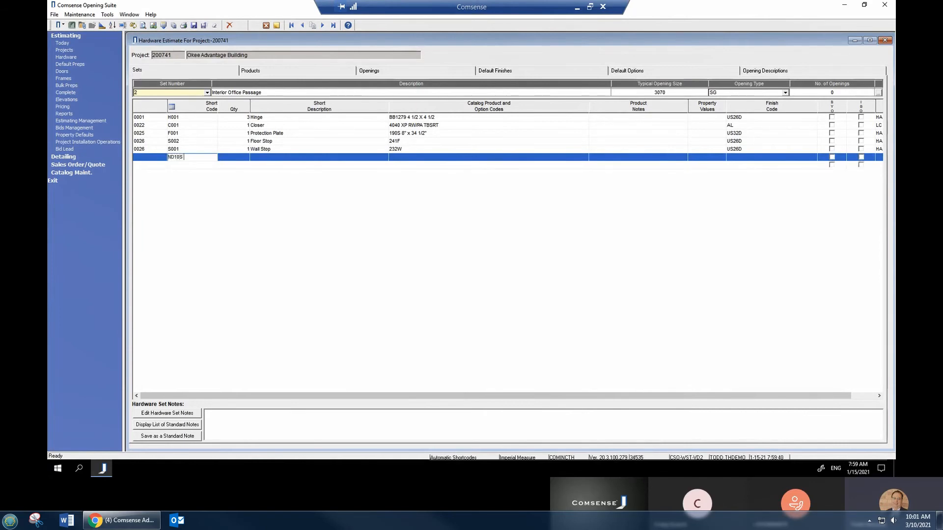
text( RHO)
key(Tab)
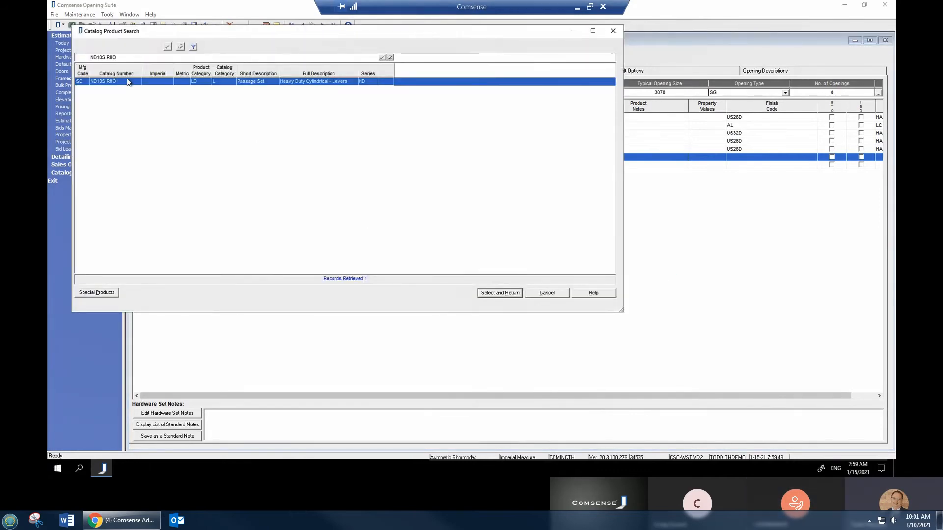
click(510, 294)
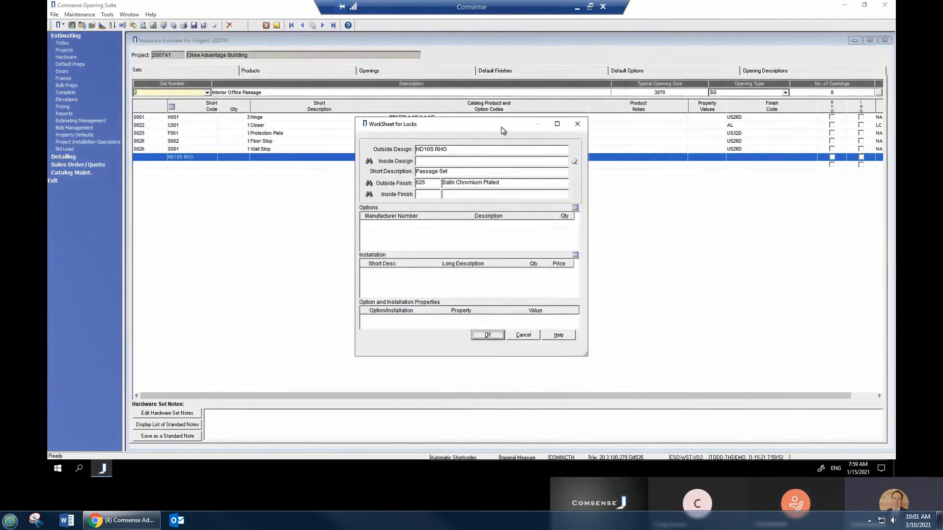
- Review the full list of options available for the ND10S RHO lock and add it to set 2 with finish 626, without options
drag(492, 120, 354, 39)
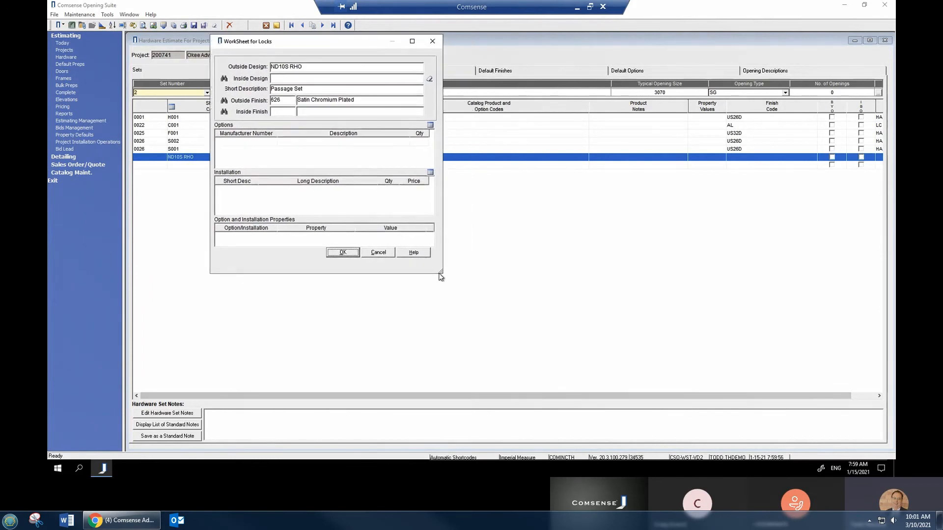
drag(442, 276, 579, 386)
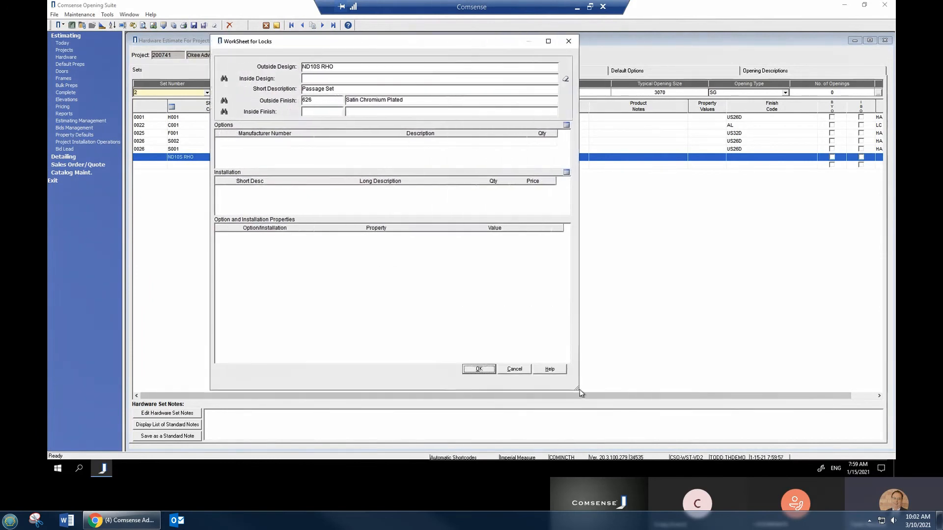
click(567, 125)
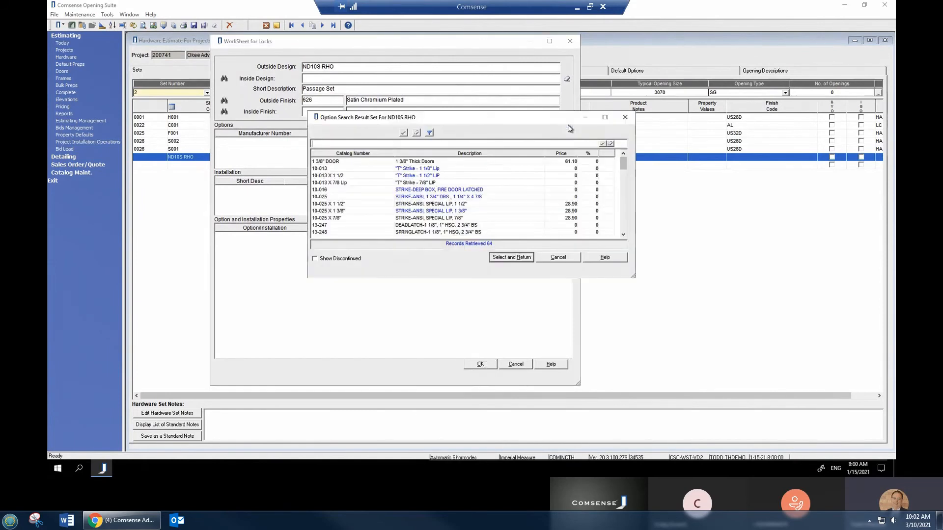
drag(510, 120, 460, 36)
drag(585, 195, 659, 402)
scroll(429, 193, down, 8)
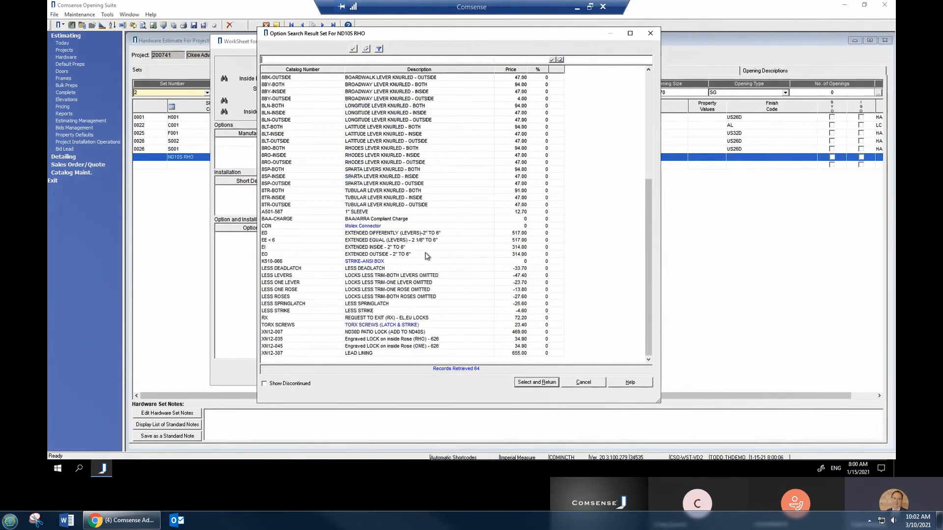
scroll(441, 223, up, 8)
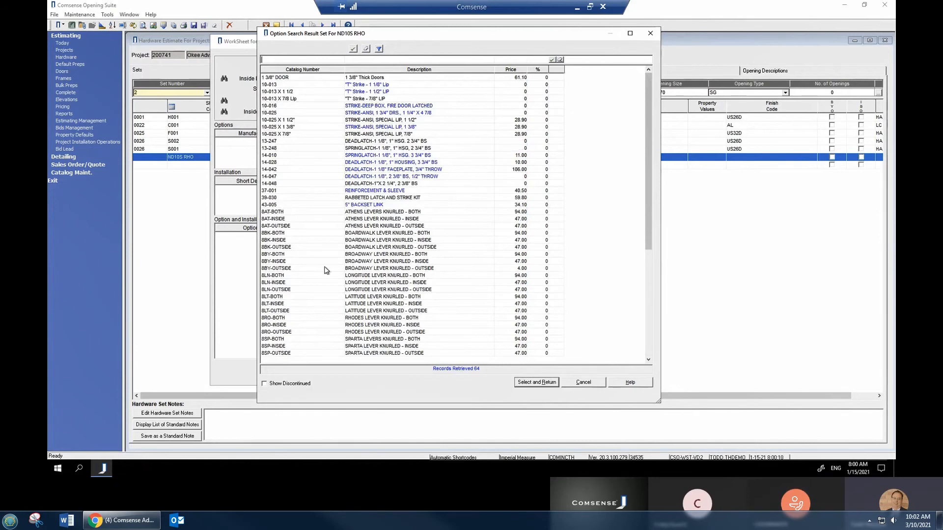
scroll(429, 204, down, 8)
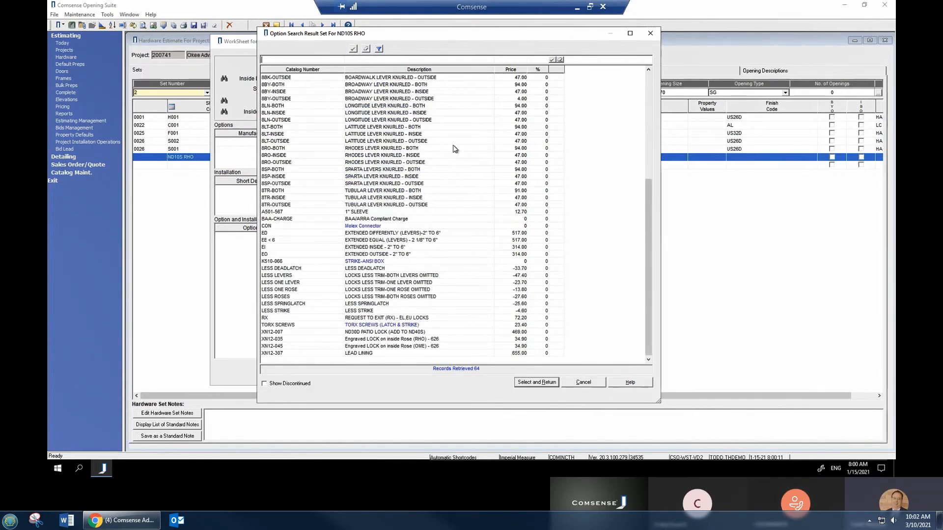
scroll(454, 158, up, 8)
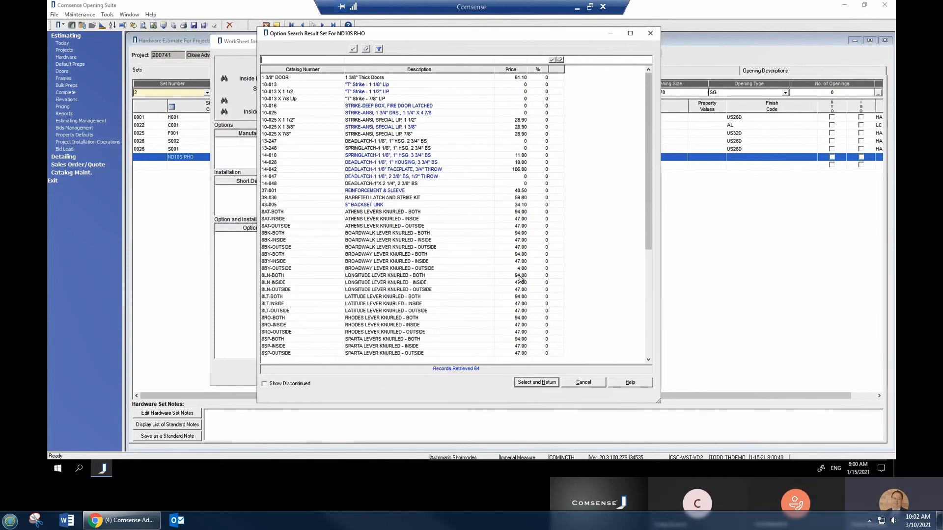
click(598, 384)
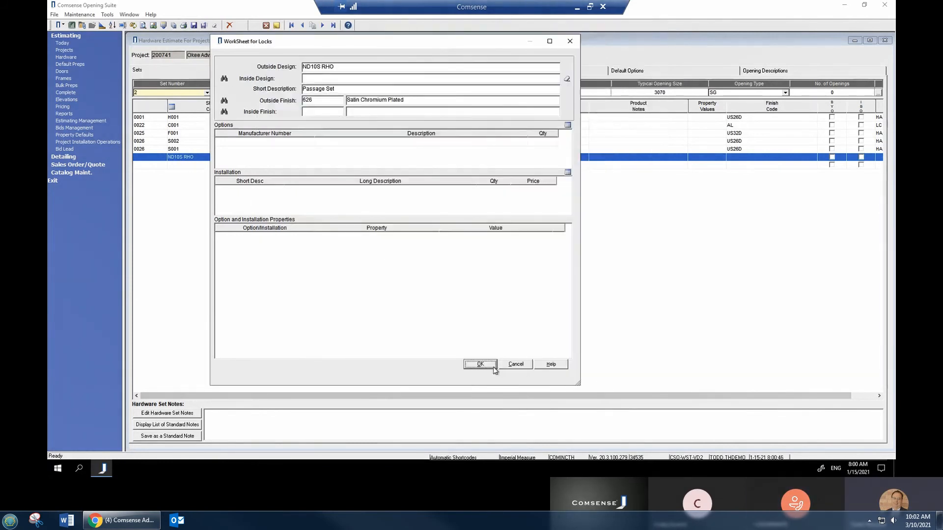
key(Return)
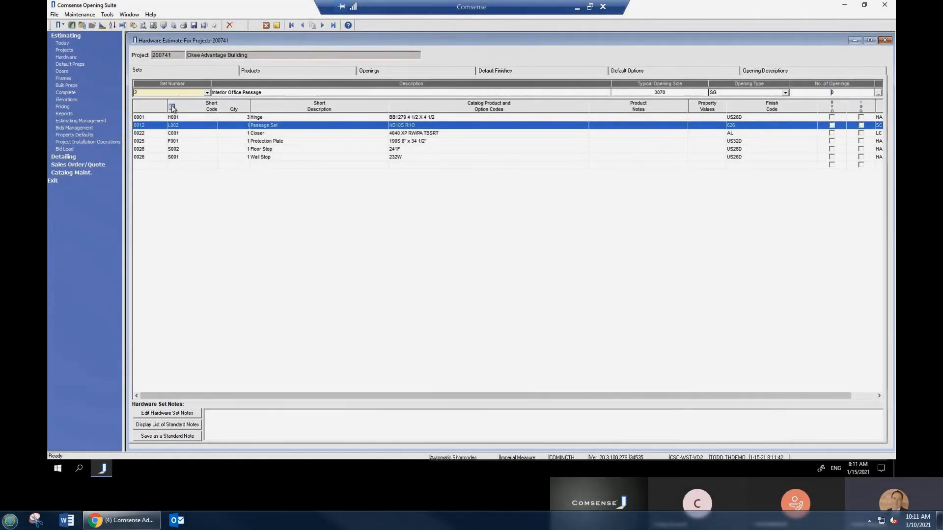
- Start a new, empty hardware set with set number 3
click(144, 93)
key(BackSpace)
text(3)
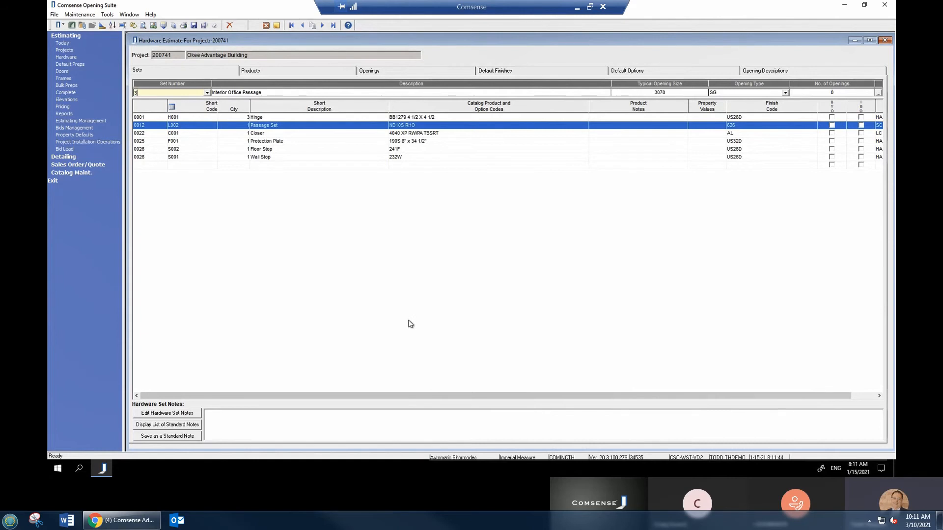
key(Tab)
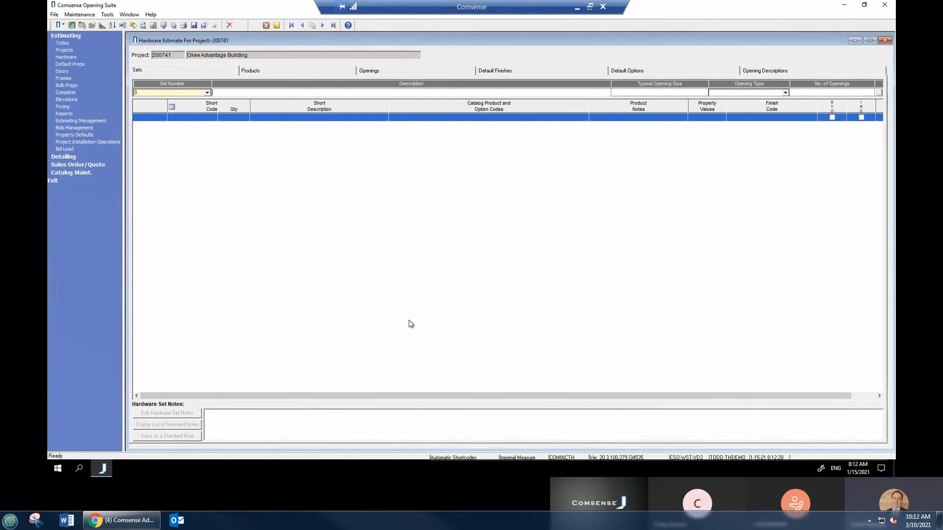
- Begin copying a hardware set from another project into set 3 and list the Detailing projects as possible sources
mouse_move(211, 510)
click(313, 25)
click(610, 132)
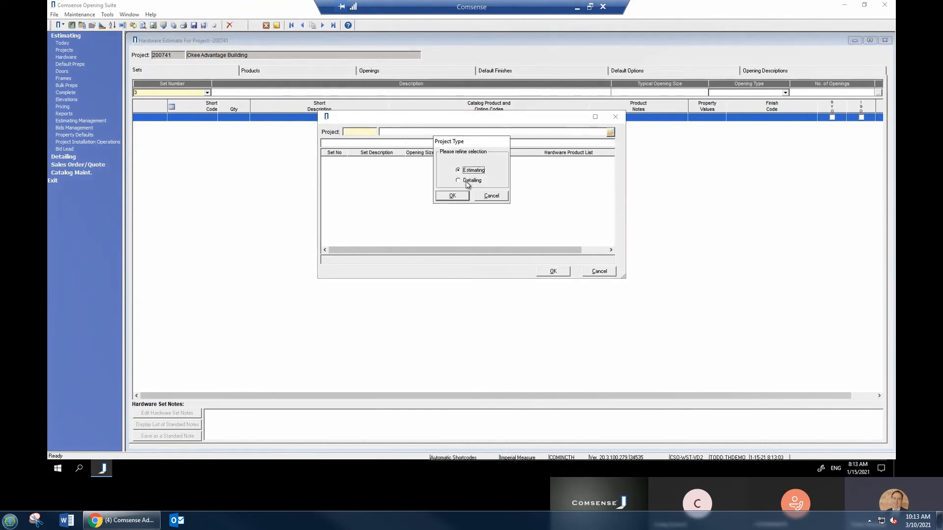
click(458, 181)
click(452, 195)
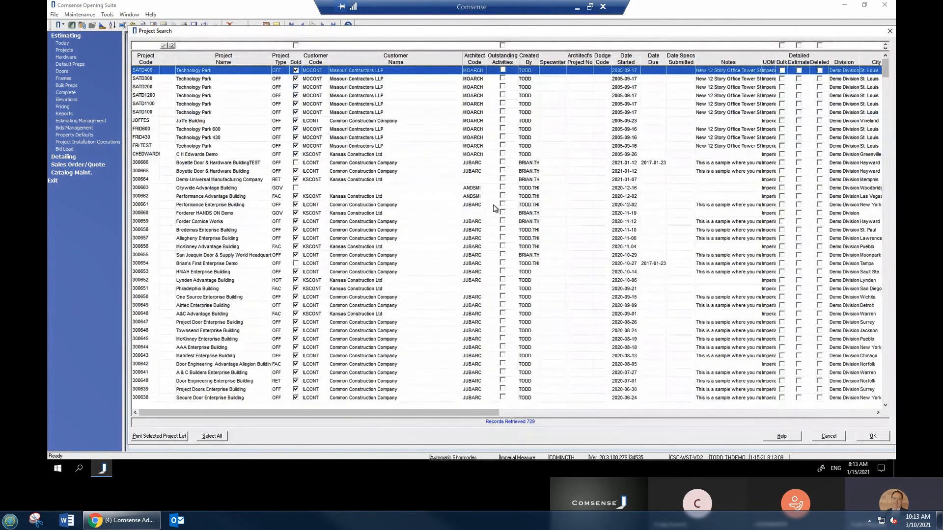
- Filter the projects by name "tech" and by creator, and choose Technology Park, project 300501, as the source
click(201, 47)
text(tech)
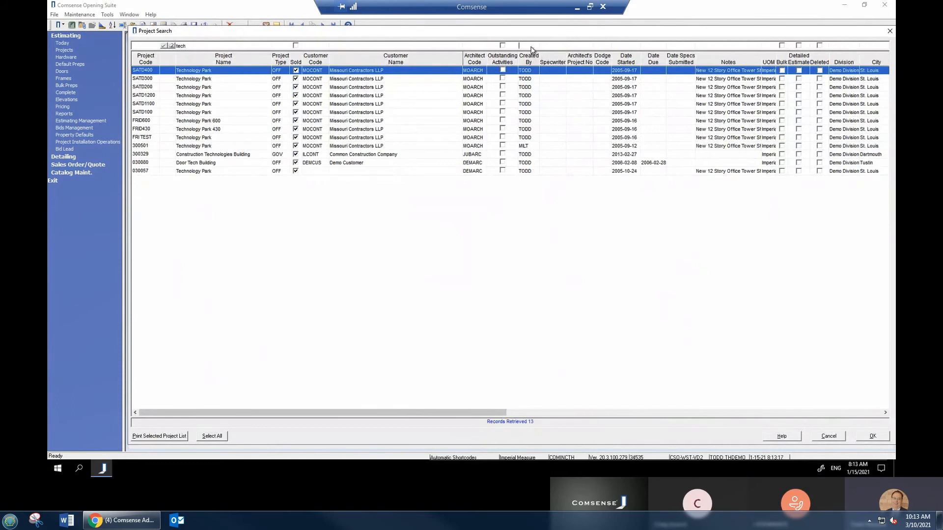
text(m)
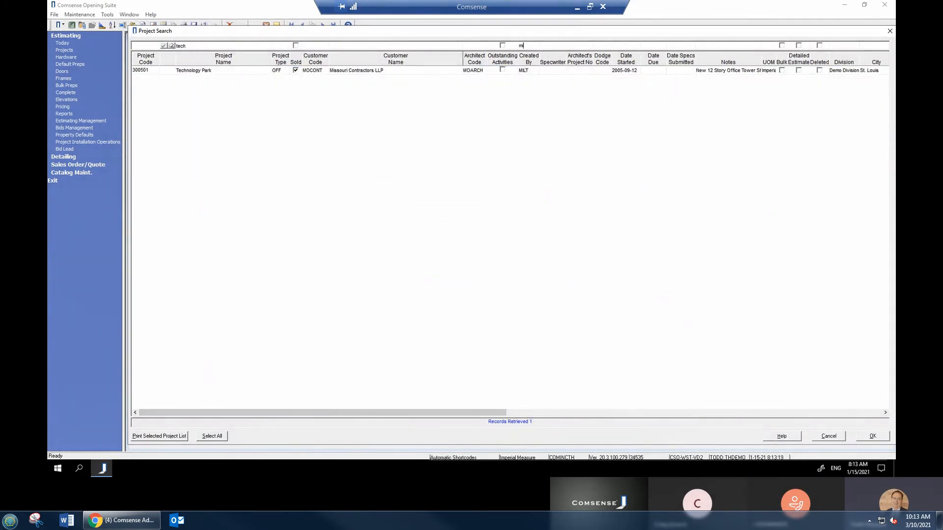
click(209, 71)
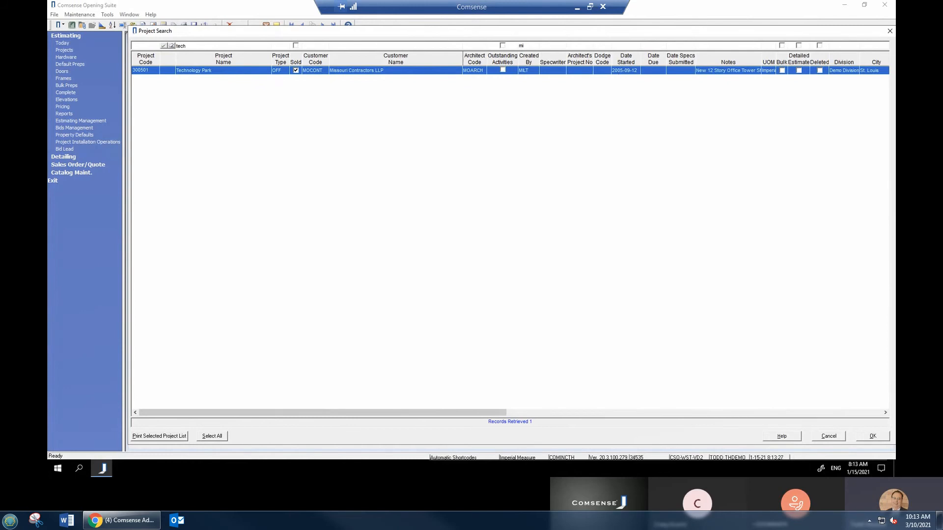
click(870, 438)
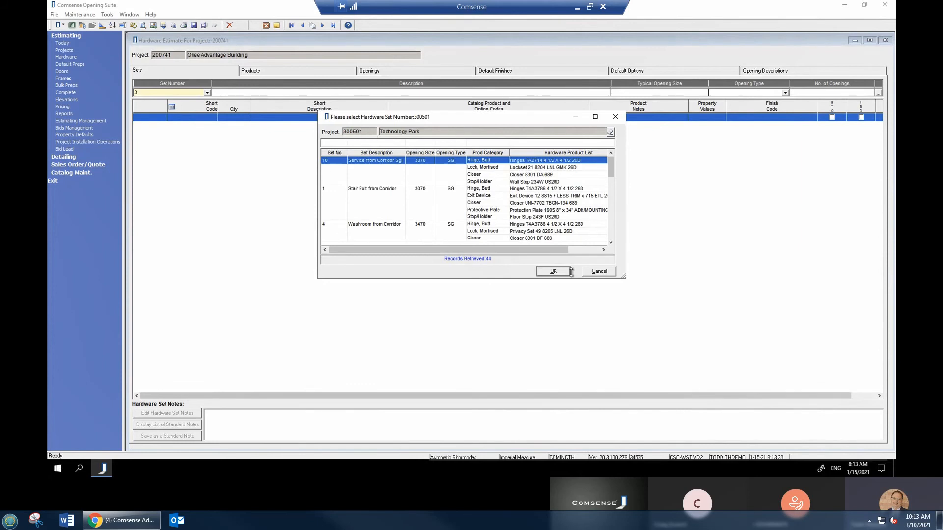
- Search the Technology Park hardware sets by set description for "emp" and by hardware product for "powe"
drag(623, 275, 656, 351)
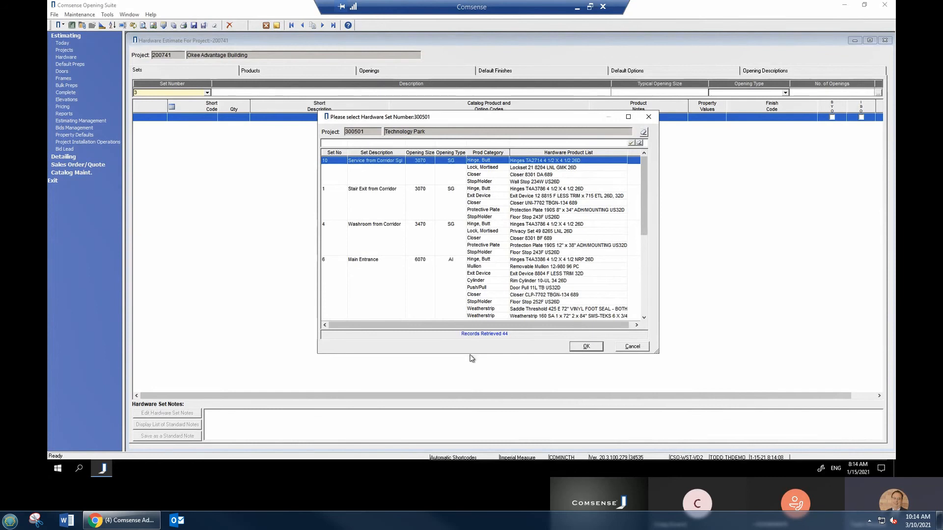
click(356, 145)
text(emp)
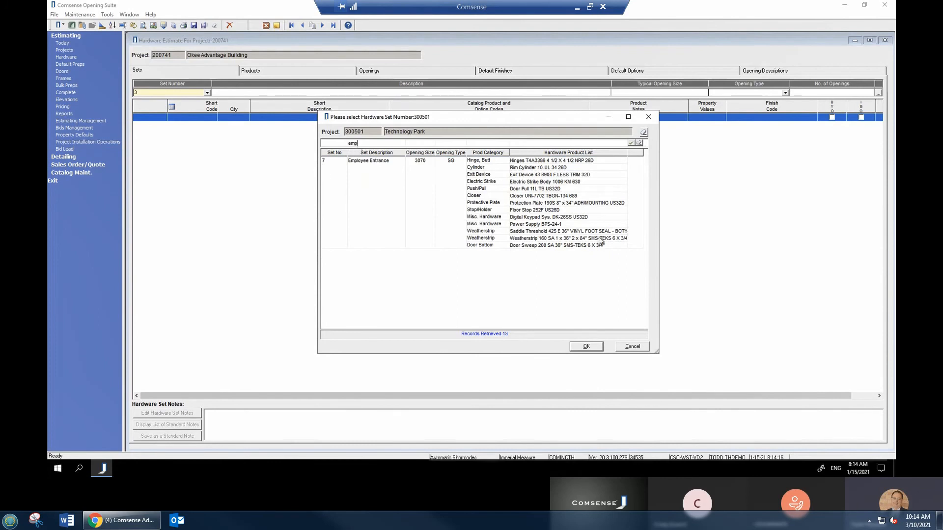
key(Return)
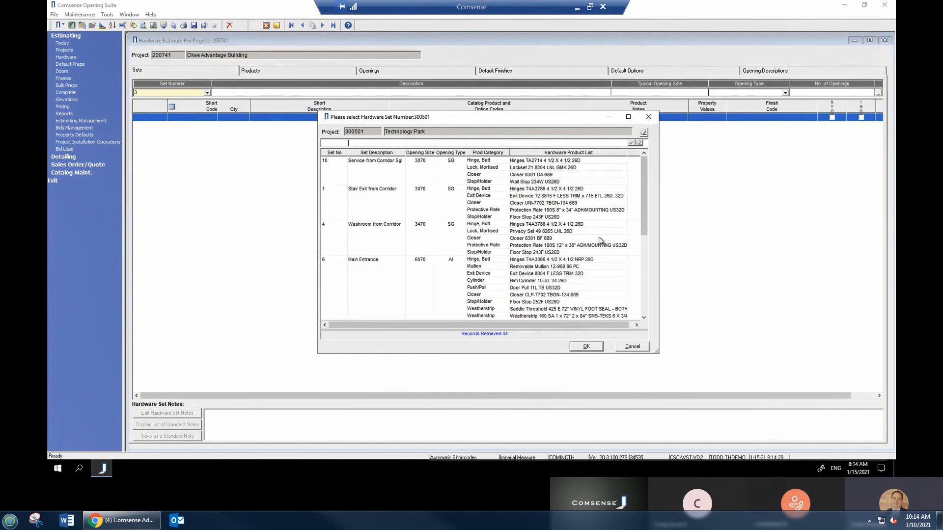
click(538, 144)
text(powe)
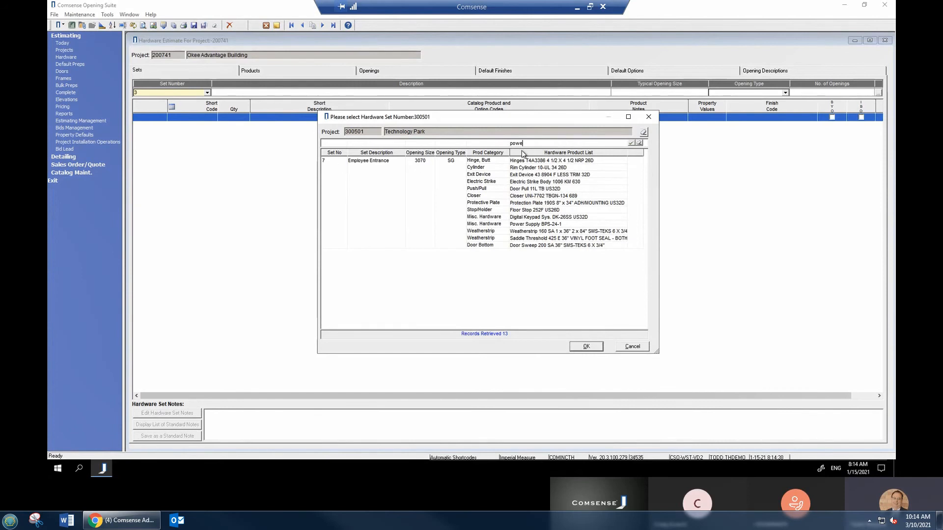
- Replace the hardware product filter with "bps" and select set 7, Employee Entrance, as the set to copy
key(BackSpace)
key(BackSpace)
key(BackSpace)
key(BackSpace)
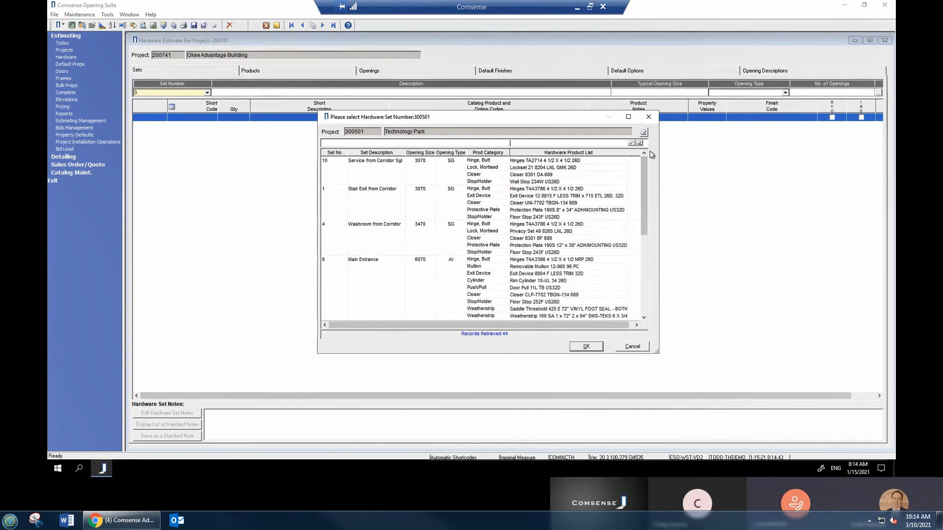
text(bps)
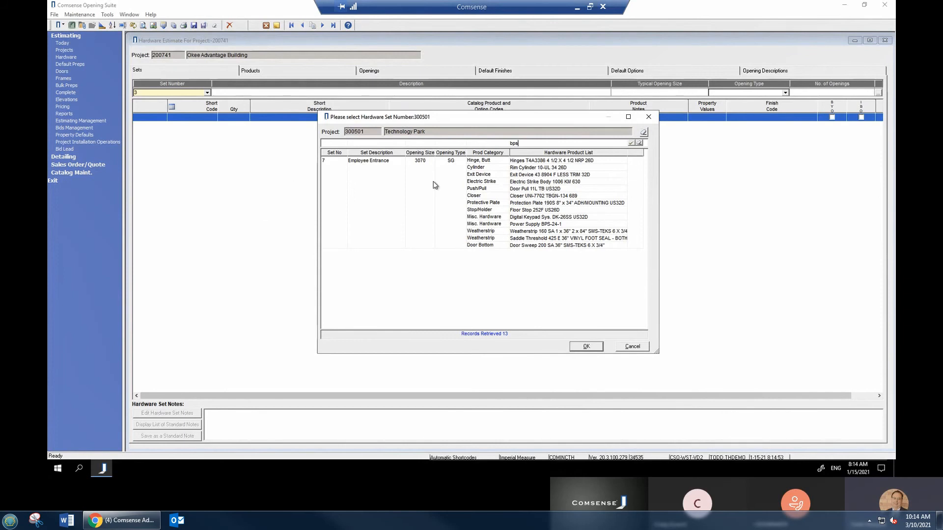
click(328, 168)
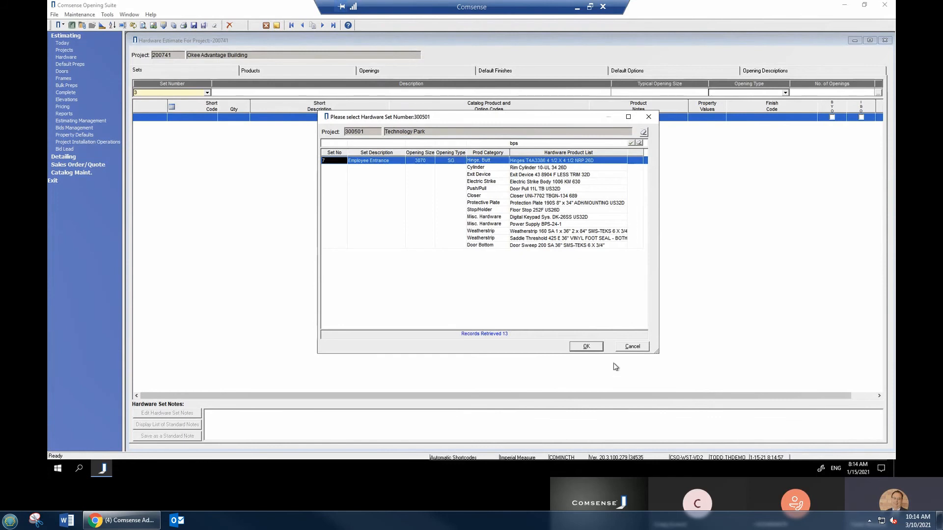
- Copy the chosen Employee Entrance set into set 3, bringing over the inactive rim cylinder and closer as well
click(601, 347)
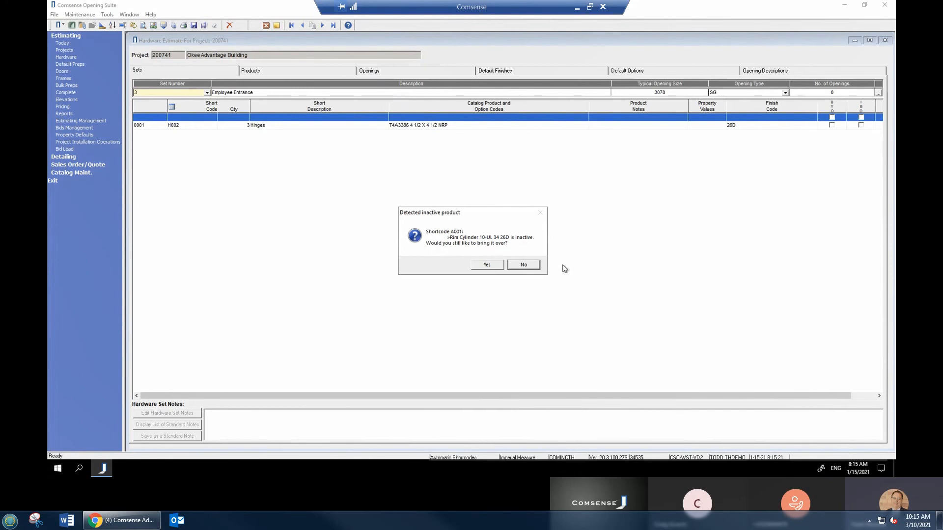
click(498, 267)
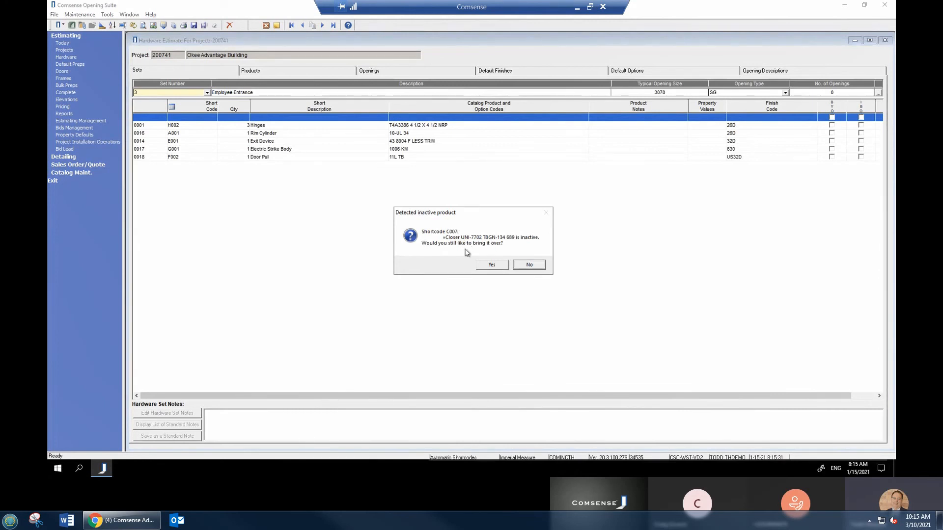
click(492, 265)
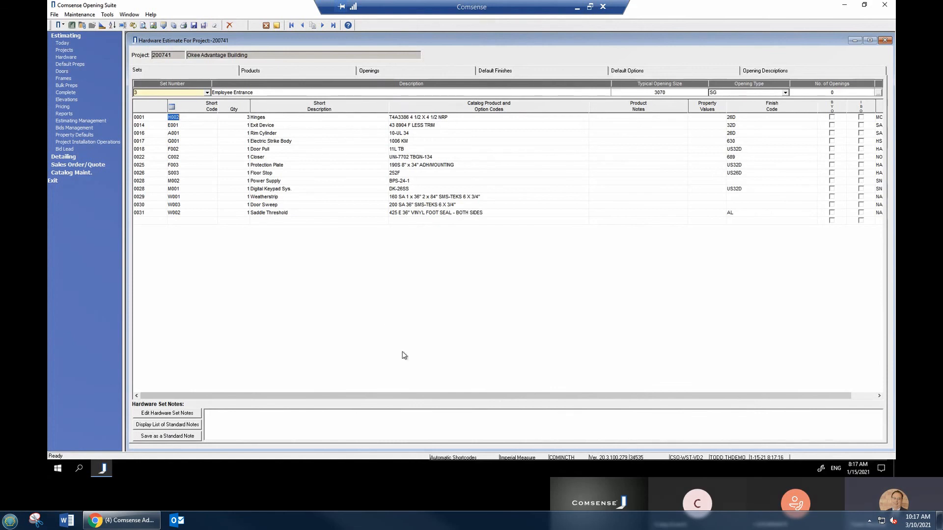
- Replace the rim cylinder in set 3 with the 20-001 mortise cylinder in the 1 1/8" size, found by catalog number
right_click(264, 135)
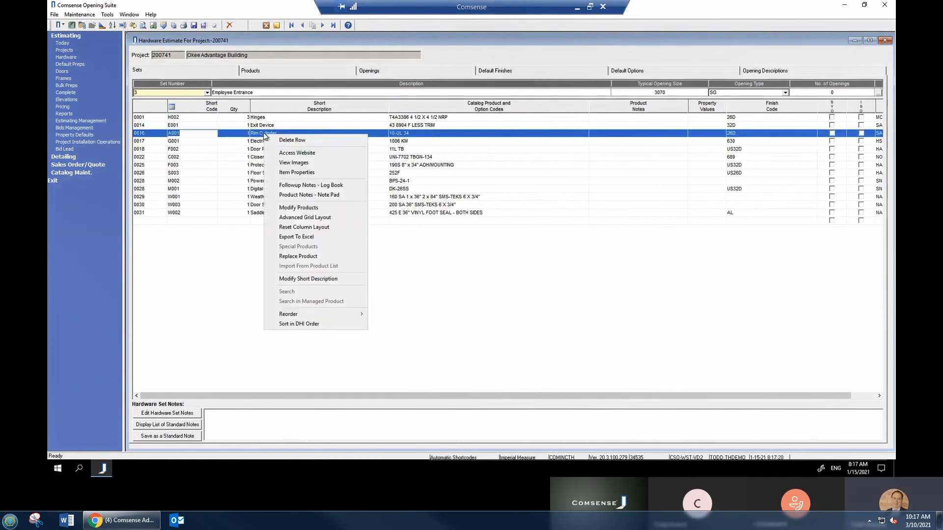
click(313, 256)
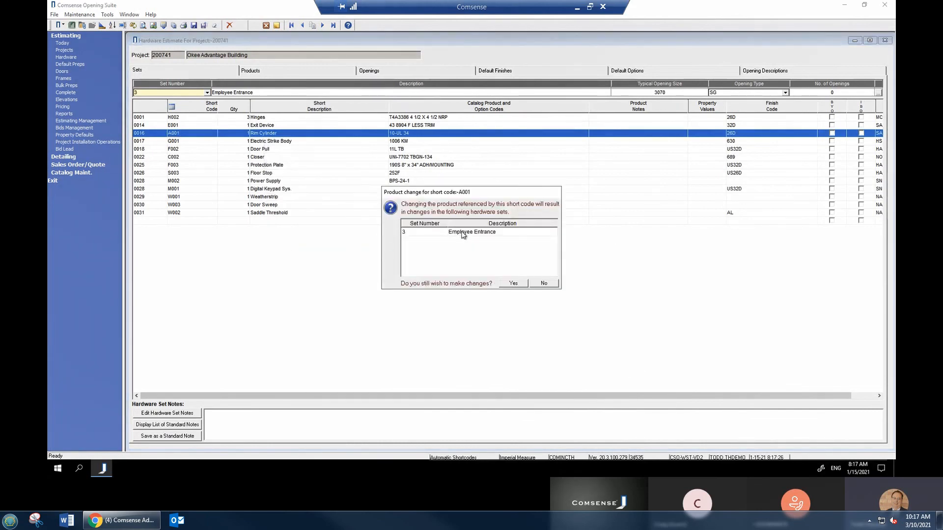
click(512, 283)
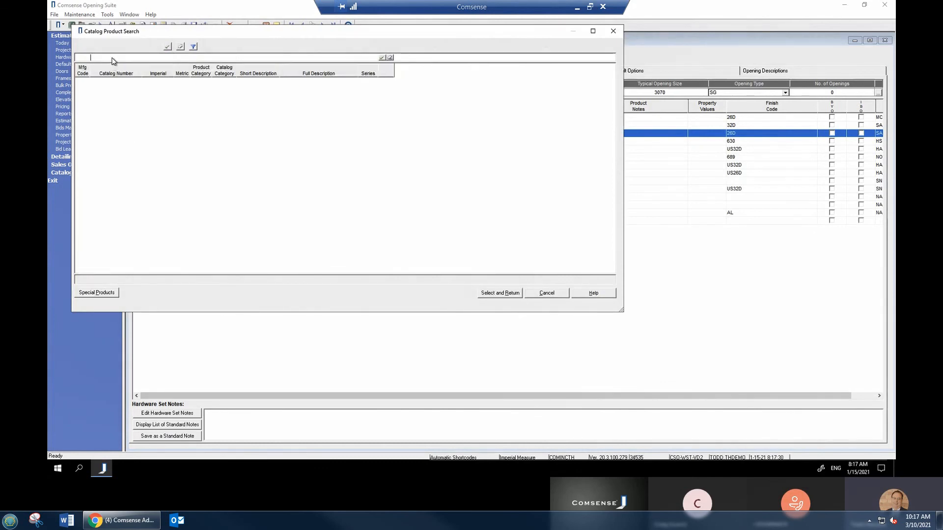
text(20-001)
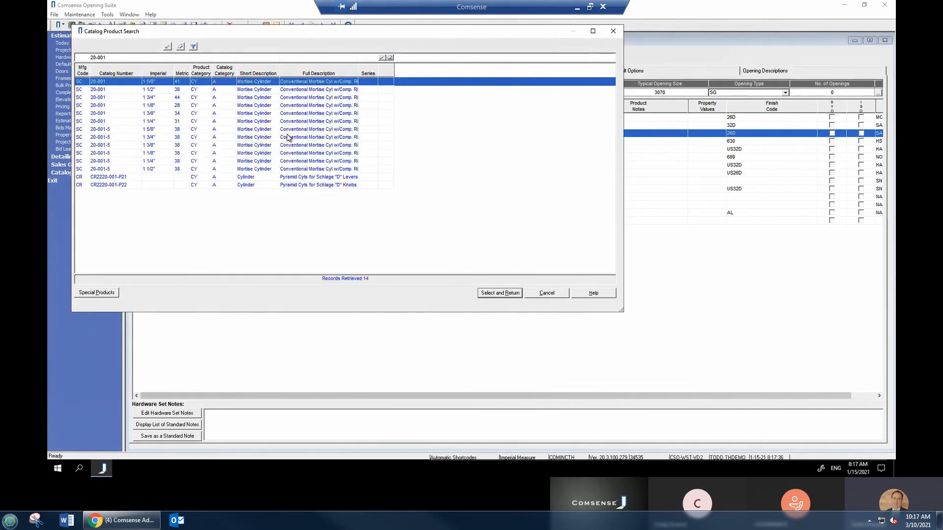
click(157, 106)
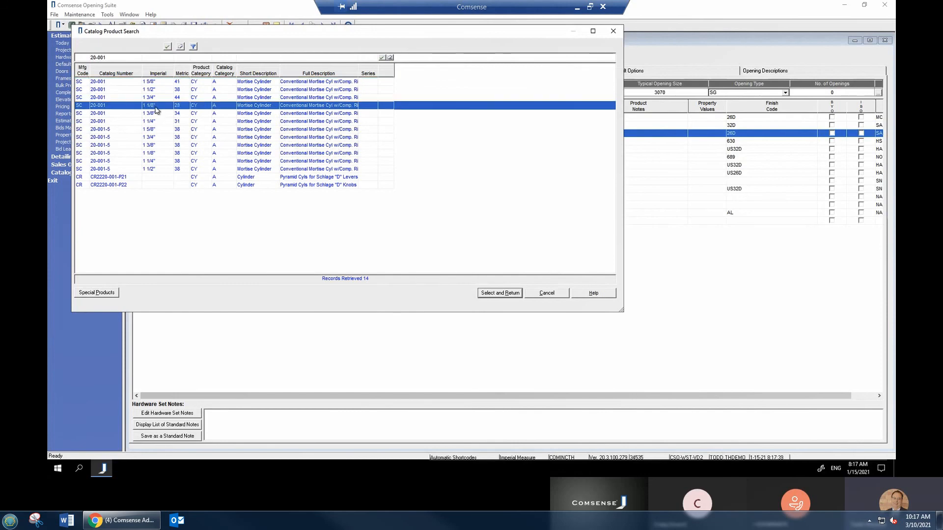
click(489, 294)
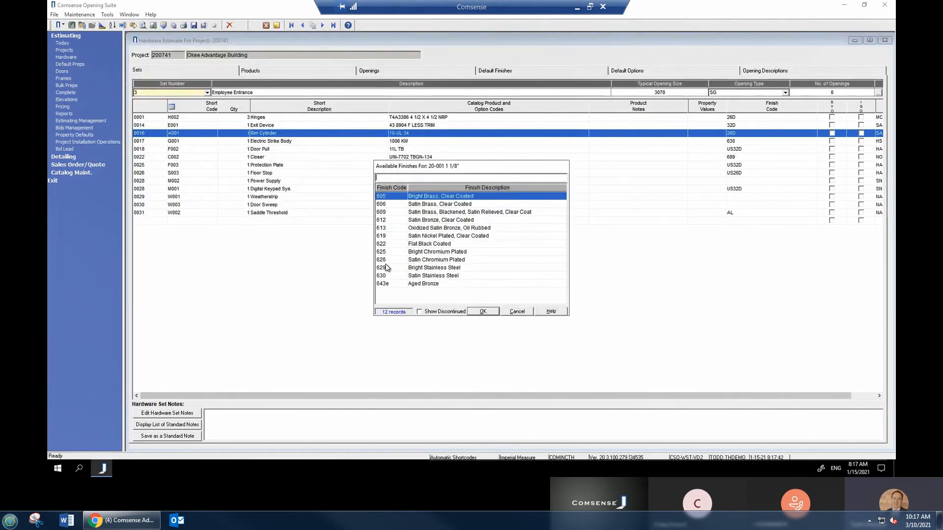
- Give the replacement mortise cylinder finish 626 Satin Chromium Plated and the C KEYWAY option
click(385, 261)
click(483, 311)
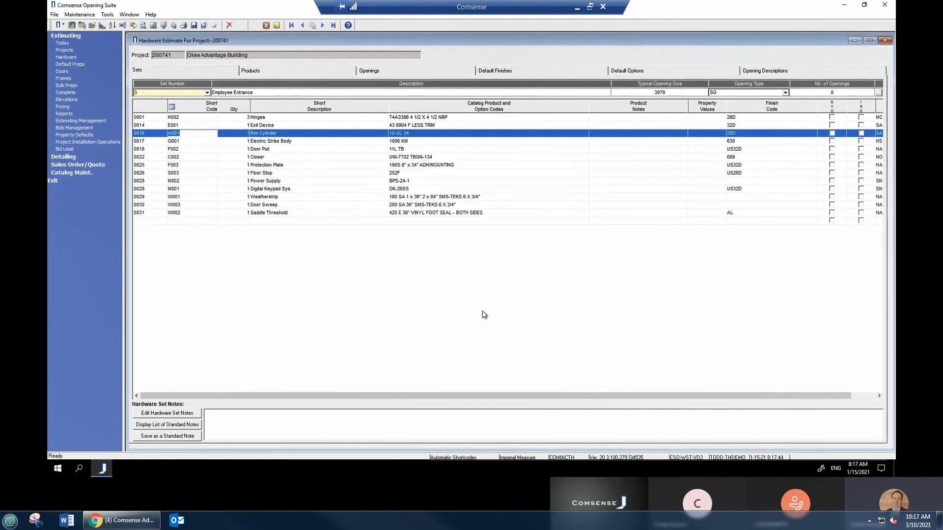
click(644, 153)
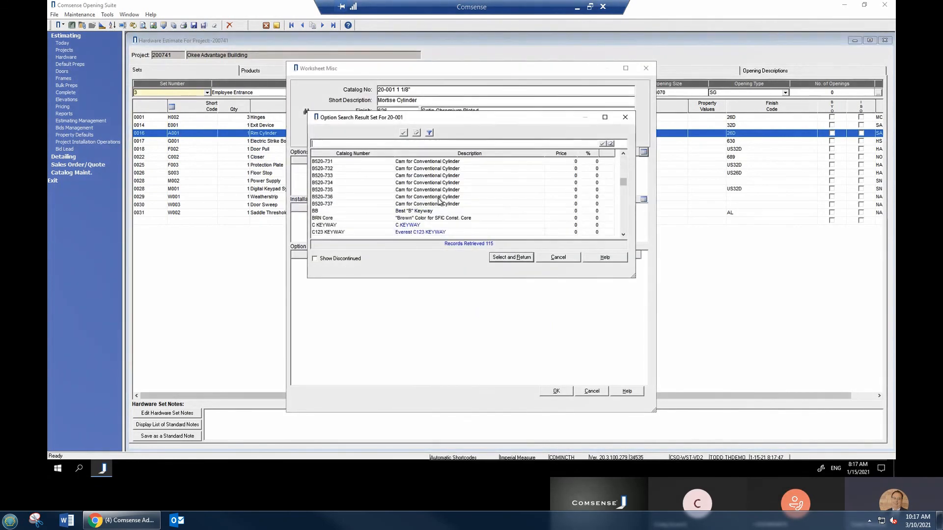
click(417, 226)
click(513, 258)
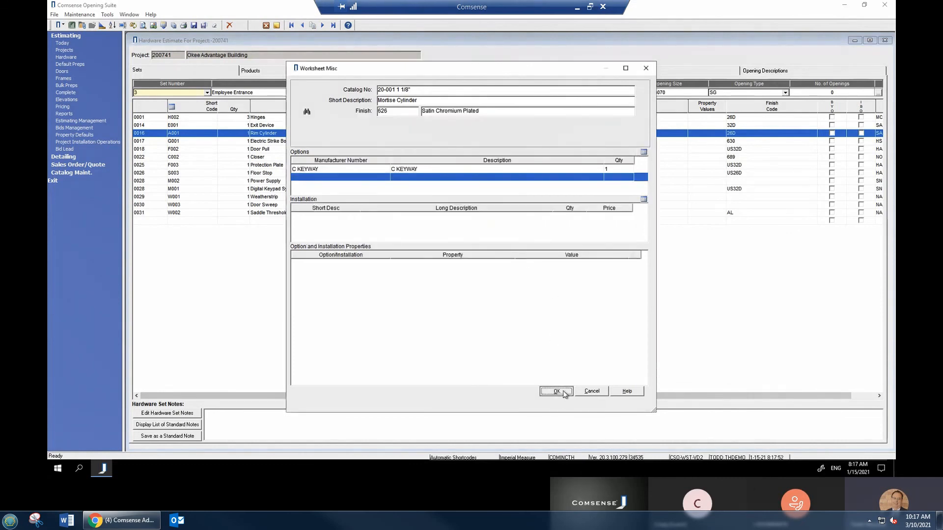
click(556, 391)
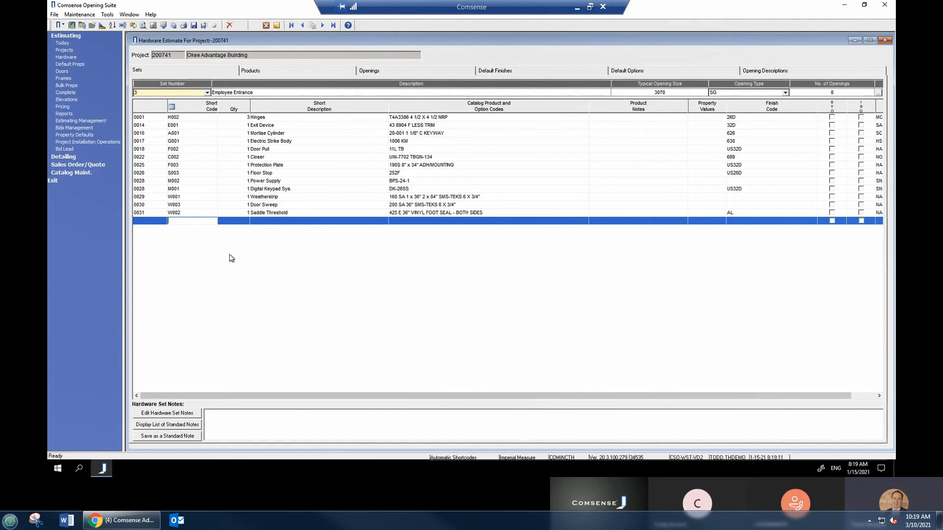
- Select the closer row in the Employee Entrance set
click(266, 157)
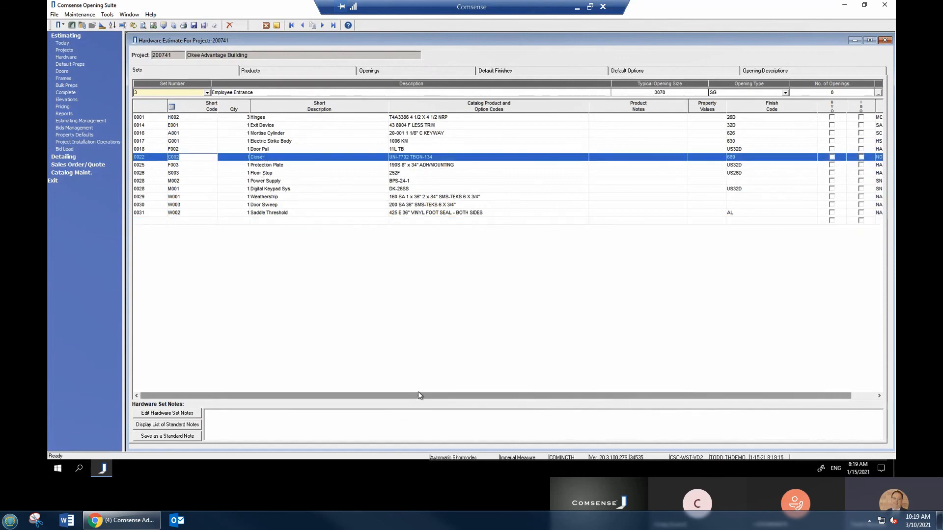